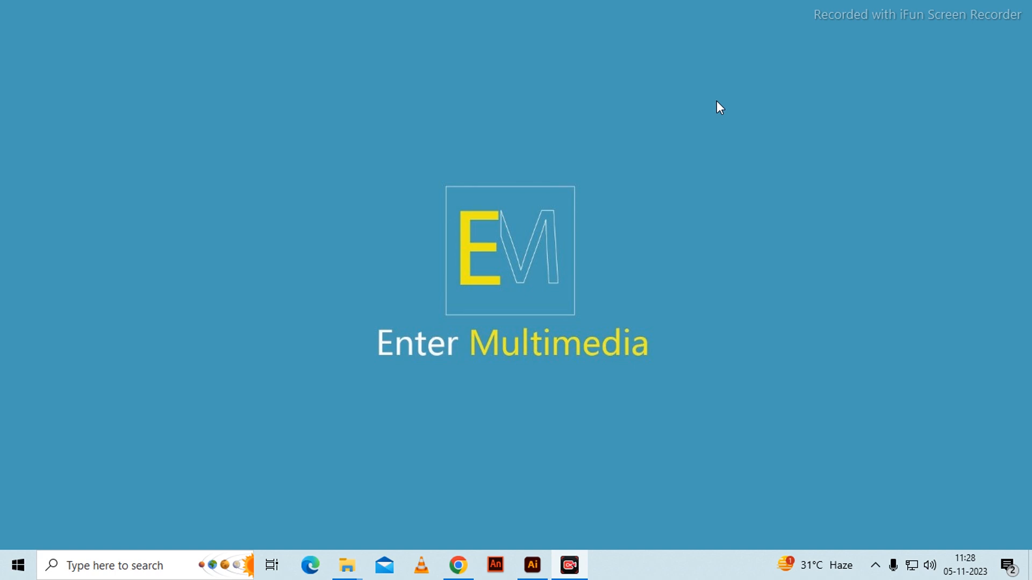
- Switch to Adobe Illustrator, maximize its window, and add the point text "never give up" in the upper part of the blank artboard
{"action": "left_click", "coordinate": [533, 565]}
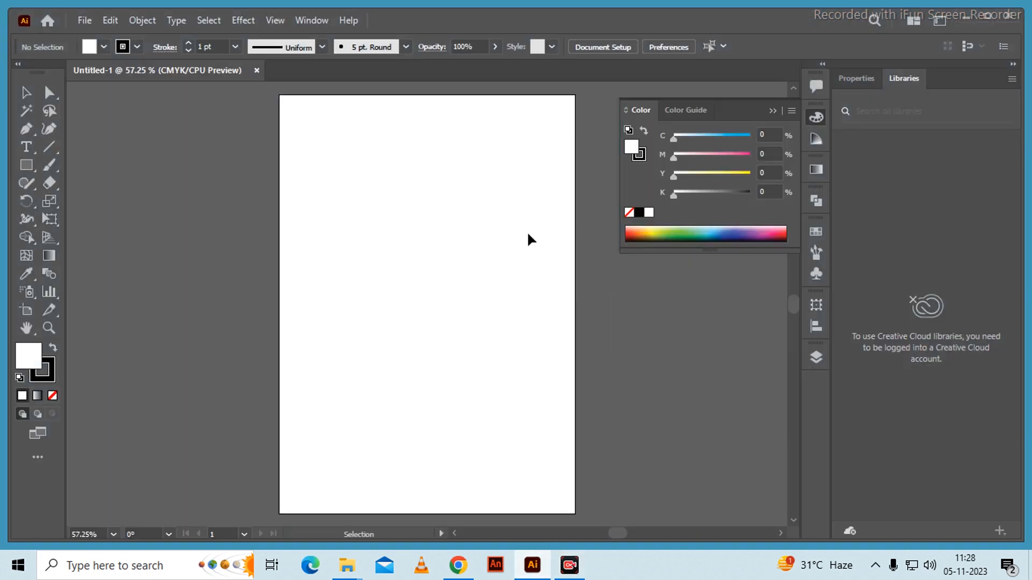
{"action": "left_click", "coordinate": [987, 16]}
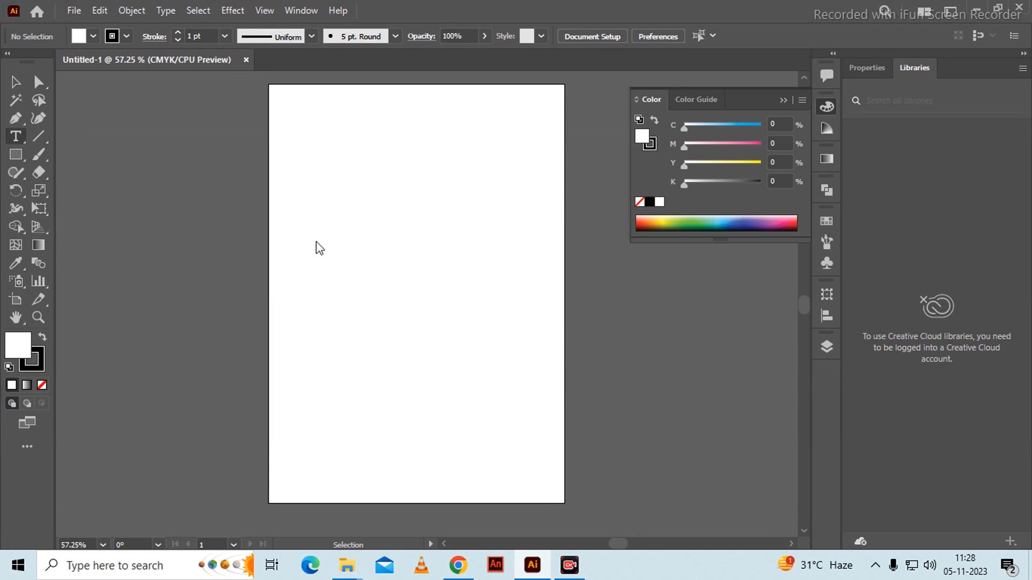
{"action": "key", "text": "t"}
{"action": "left_click", "coordinate": [353, 223]}
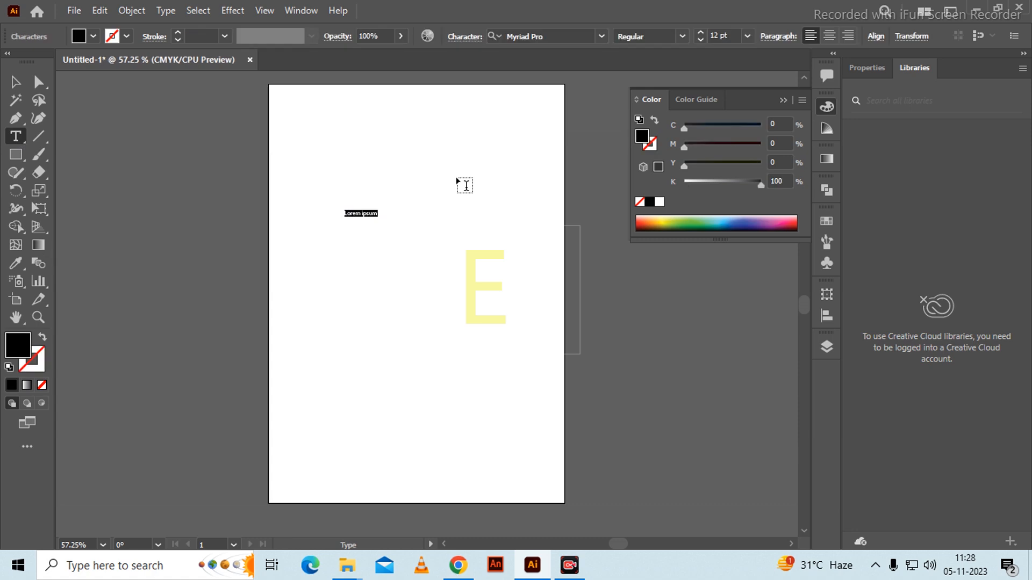
{"action": "type", "text": "never give up"}
{"action": "key", "text": "Escape"}
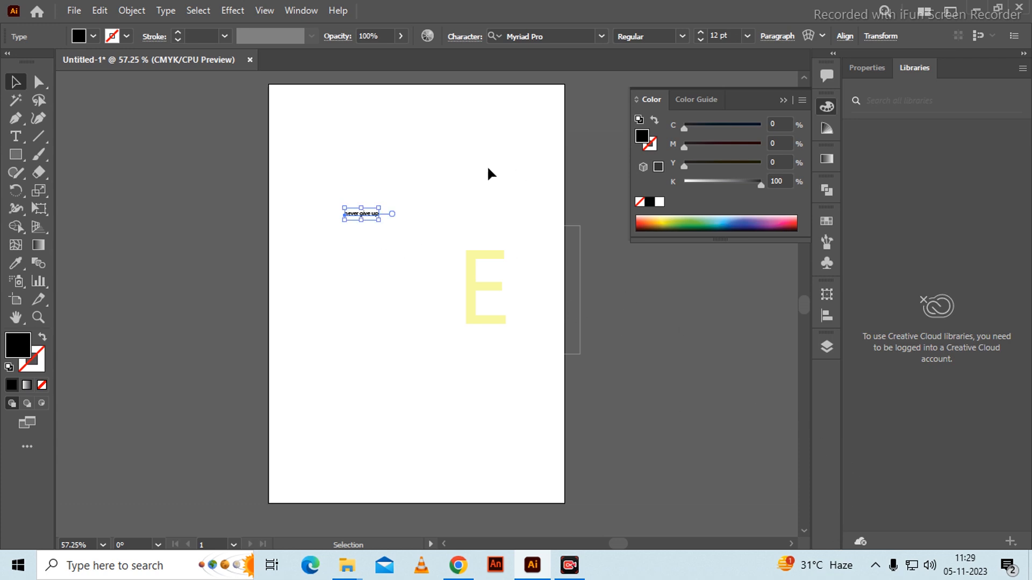
- Enlarge the "never give up" text to about 81 pt and position it across the width of the artboard
{"action": "left_click_drag", "start_coordinate": [378, 220], "coordinate": [645, 290]}
{"action": "left_click_drag", "start_coordinate": [460, 228], "coordinate": [388, 228]}
{"action": "scroll", "coordinate": [386, 229], "scroll_direction": "up", "scroll_amount": 3}
{"action": "scroll", "coordinate": [386, 232], "scroll_direction": "down", "scroll_amount": 2}
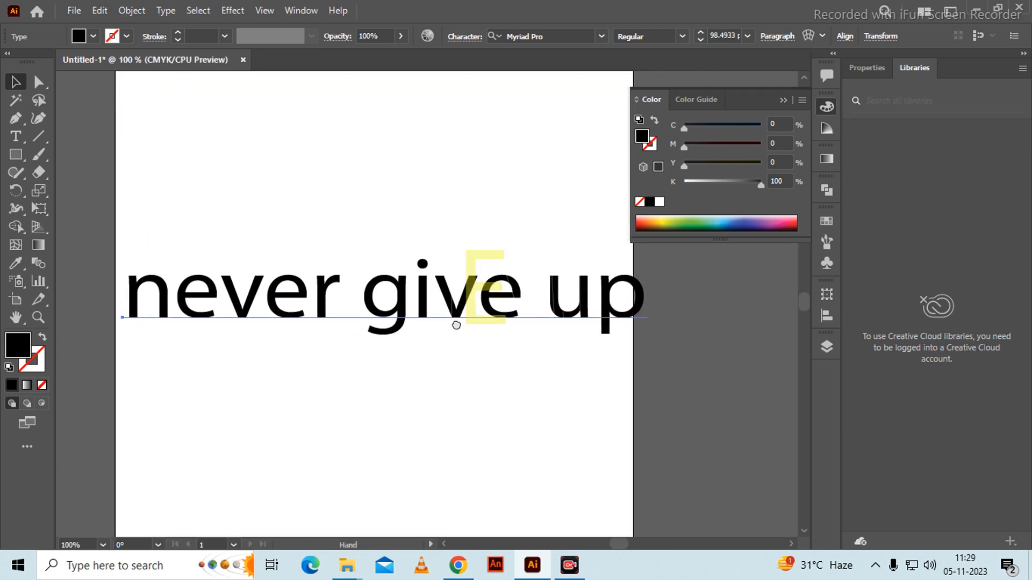
{"action": "left_click_drag", "start_coordinate": [646, 247], "coordinate": [589, 262]}
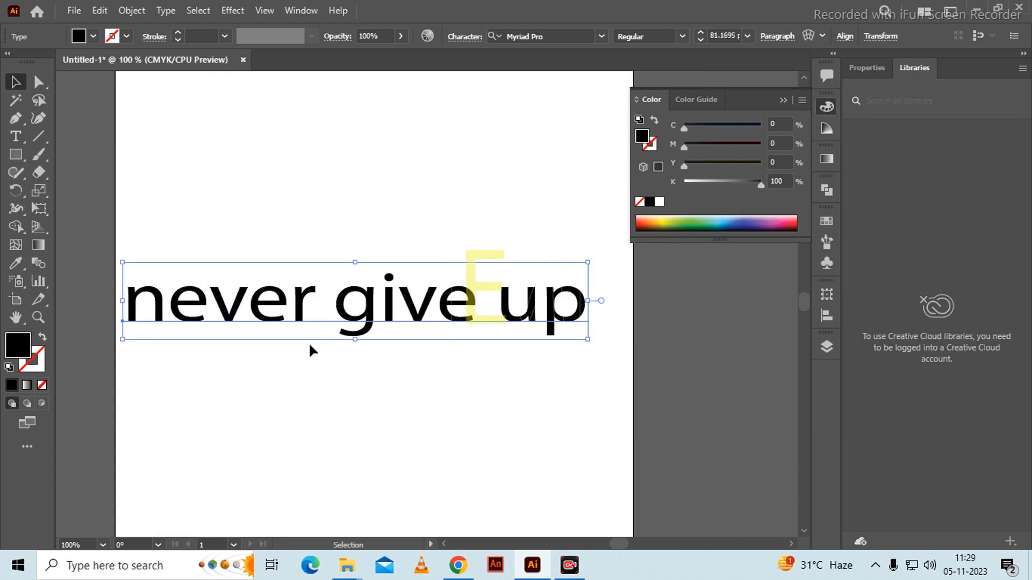
{"action": "left_click_drag", "start_coordinate": [397, 316], "coordinate": [410, 316]}
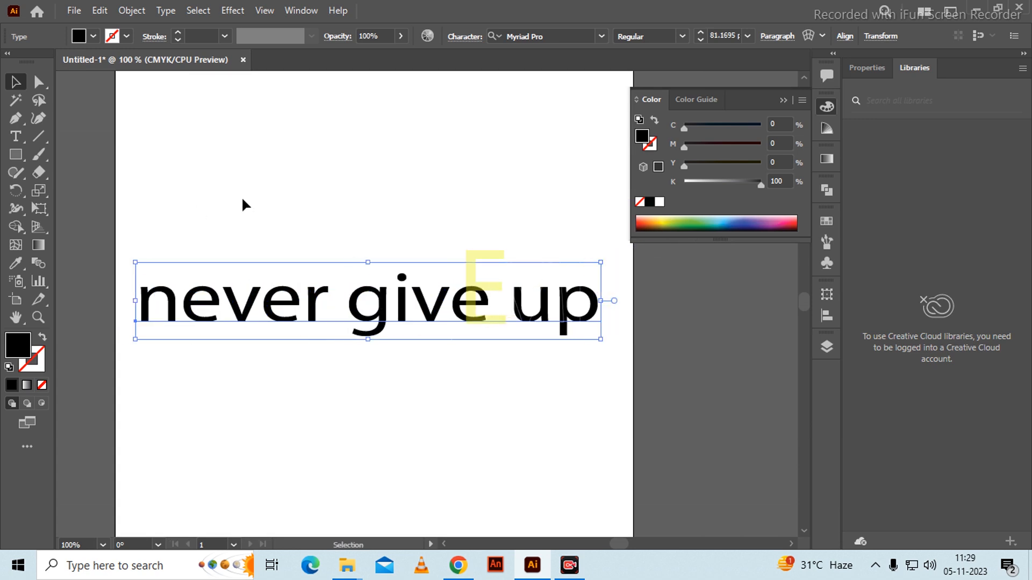
- Replace the lowercase first letter of the phrase with a capital "N"
{"action": "left_click", "coordinate": [228, 207]}
{"action": "double_click", "coordinate": [180, 310]}
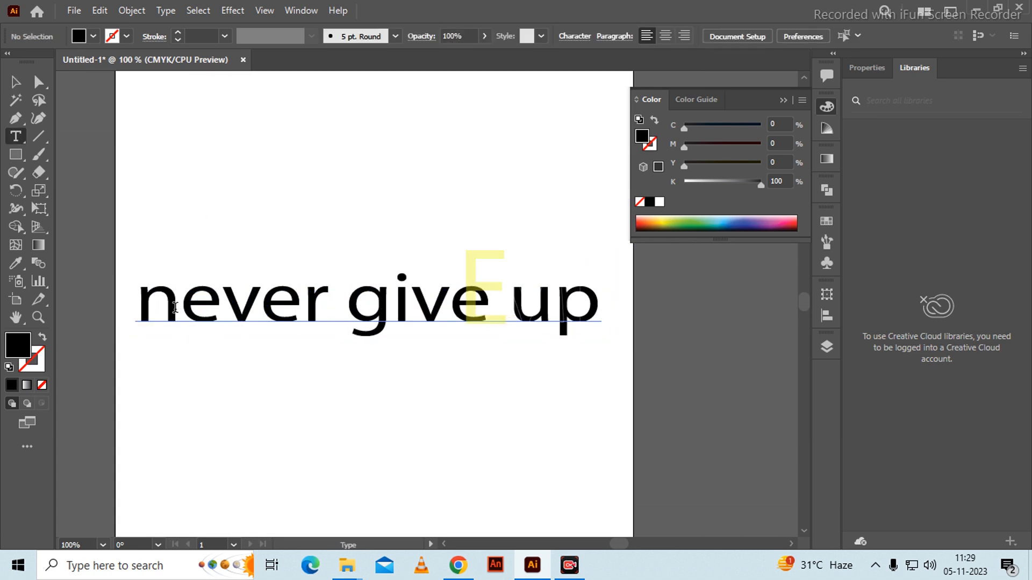
{"action": "left_click_drag", "start_coordinate": [181, 311], "coordinate": [132, 318]}
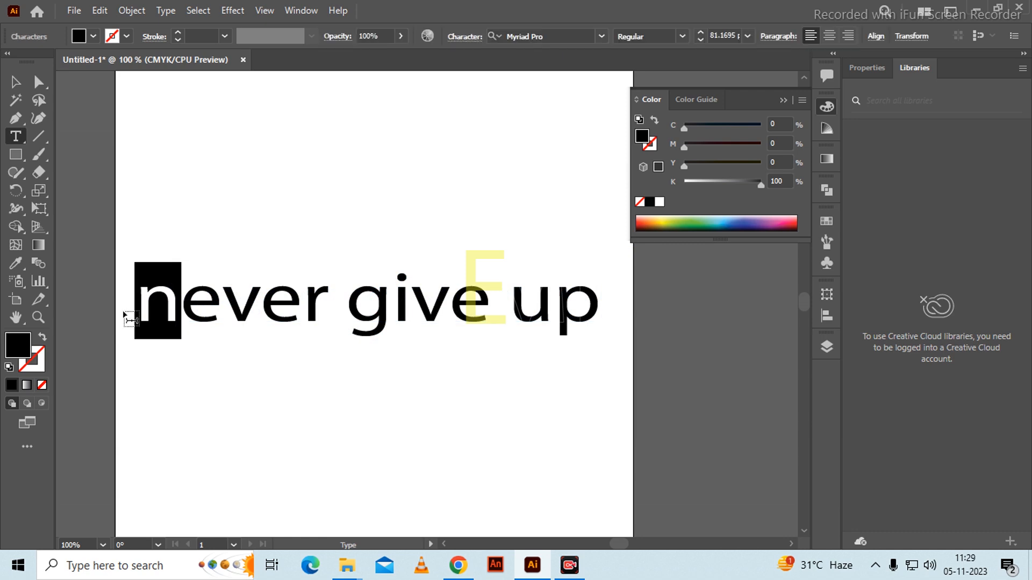
{"action": "type", "text": "N"}
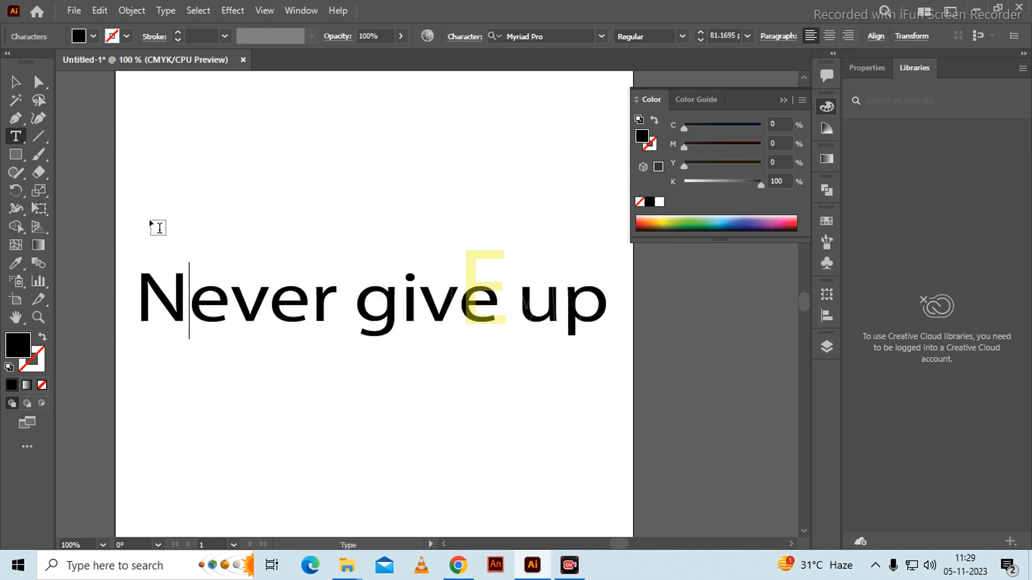
{"action": "left_click", "coordinate": [15, 82]}
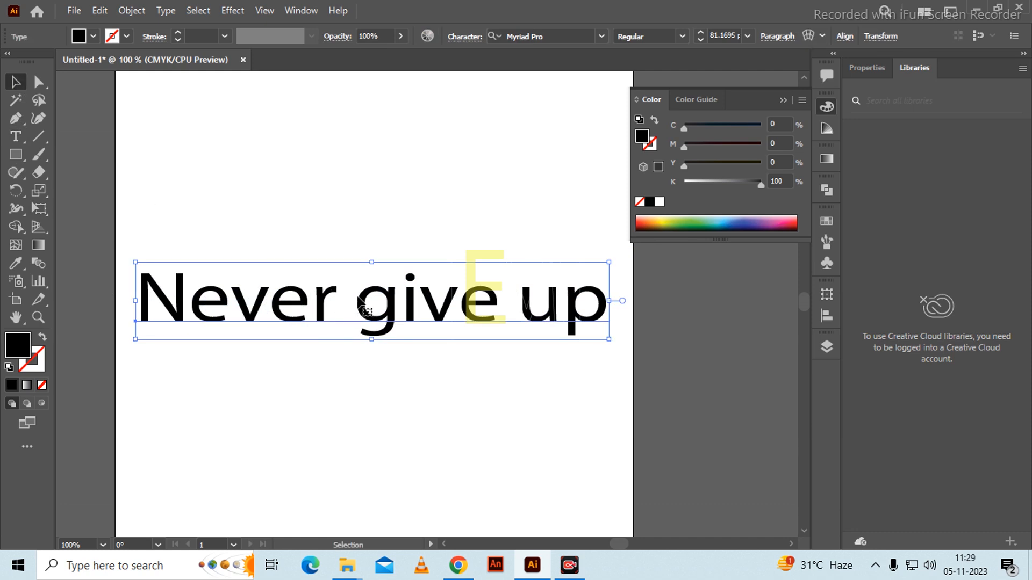
- Try different fonts on the whole "Never give up" text and set it to NewsGoth BT Bold
{"action": "key", "text": "t"}
{"action": "left_click_drag", "start_coordinate": [144, 290], "coordinate": [610, 300]}
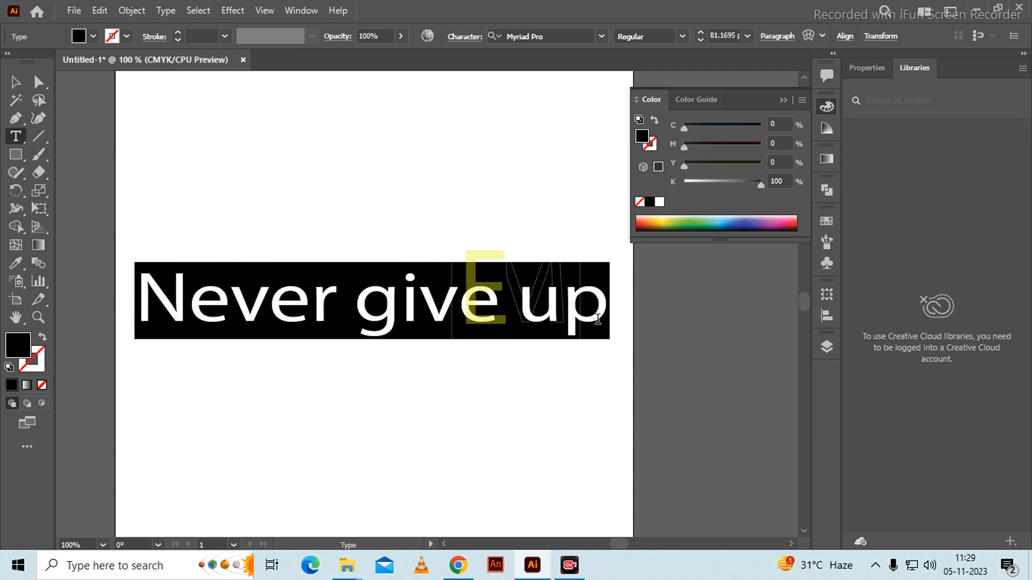
{"action": "left_click", "coordinate": [559, 36]}
{"action": "key", "text": "Down"}
{"action": "key", "text": "Down"}
{"action": "key", "text": "Down"}
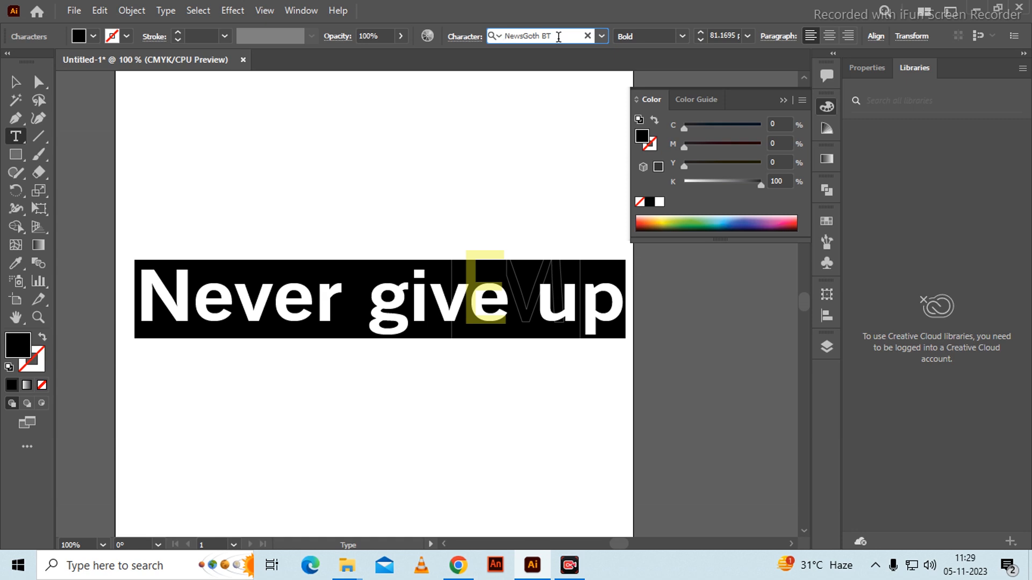
{"action": "key", "text": "Down"}
{"action": "key", "text": "Down"}
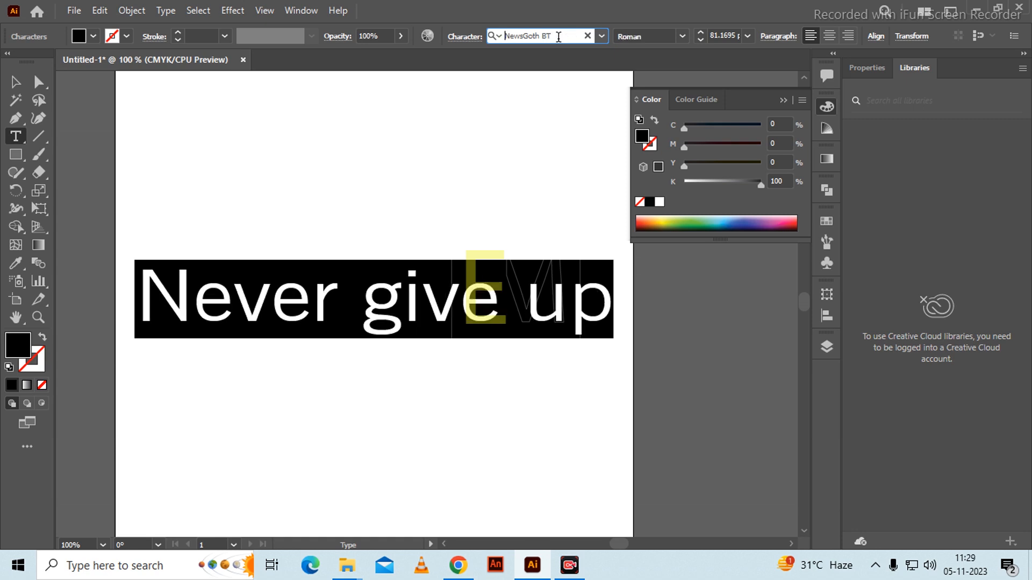
{"action": "key", "text": "Up"}
{"action": "key", "text": "Down"}
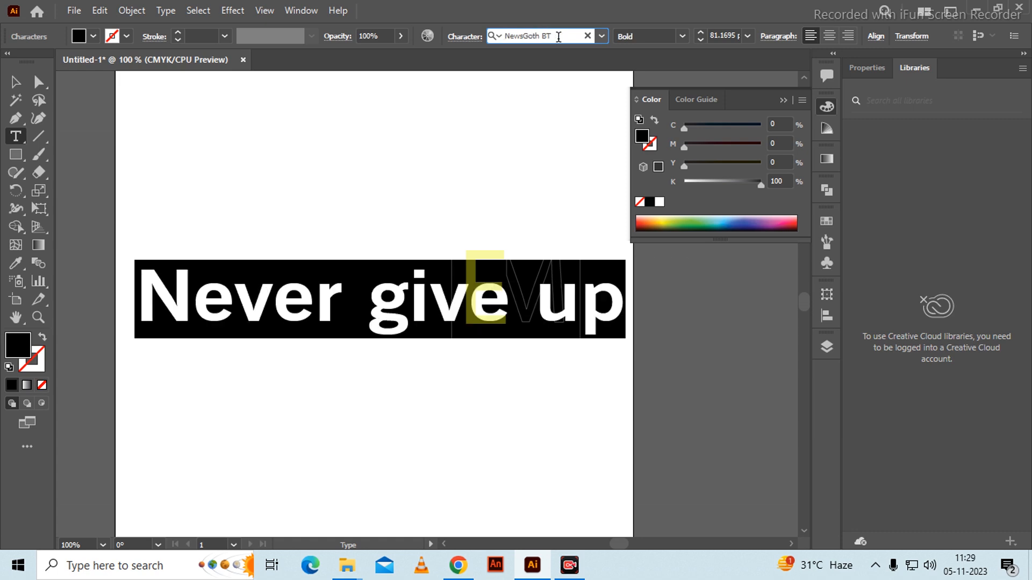
{"action": "key", "text": "Down"}
{"action": "key", "text": "Down"}
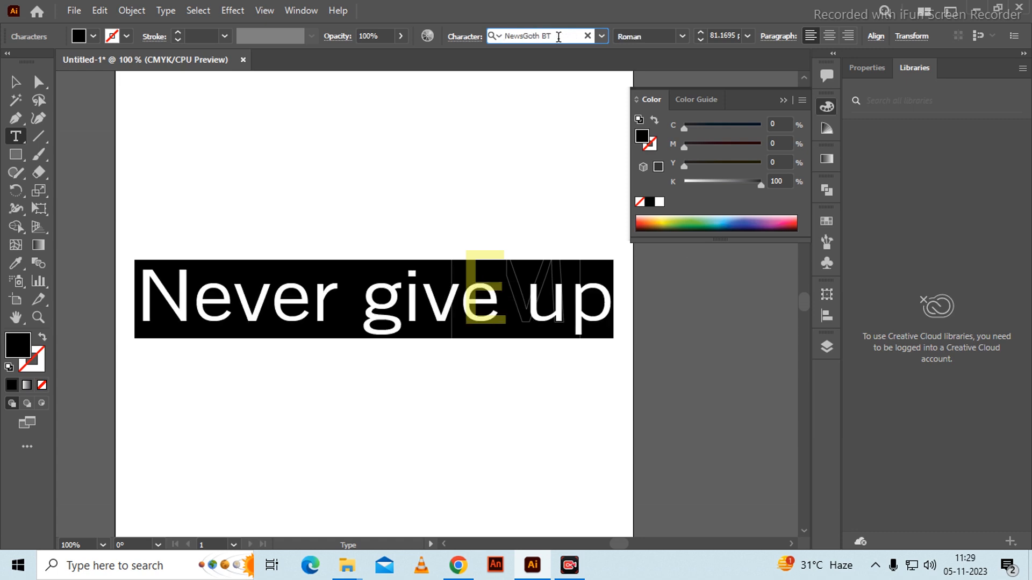
{"action": "key", "text": "Down"}
{"action": "key", "text": "Down"}
{"action": "key", "text": "Down"}
{"action": "key", "text": "Down"}
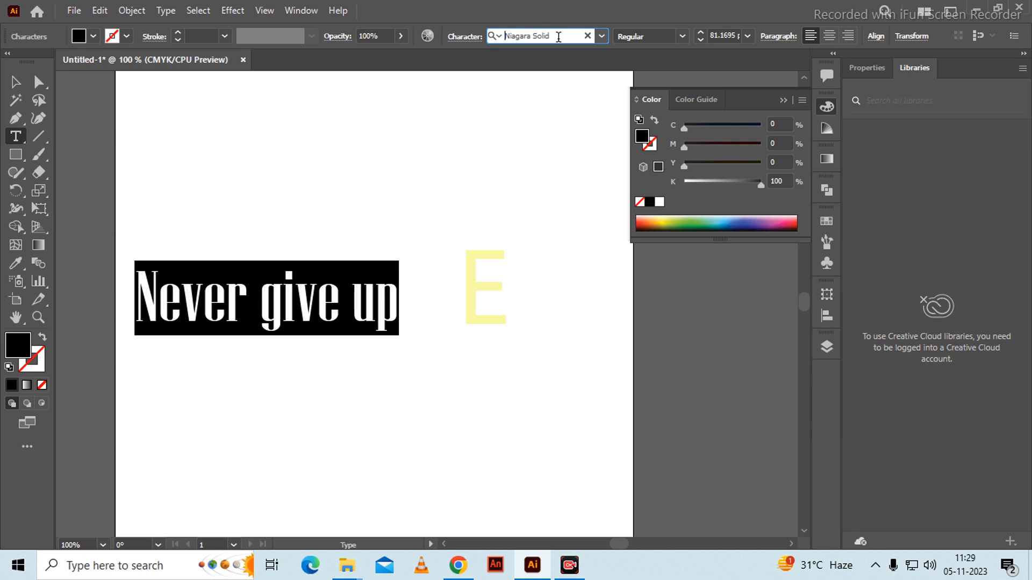
{"action": "key", "text": "Down"}
{"action": "key", "text": "Down"}
{"action": "key", "text": "Down"}
{"action": "key", "text": "Down"}
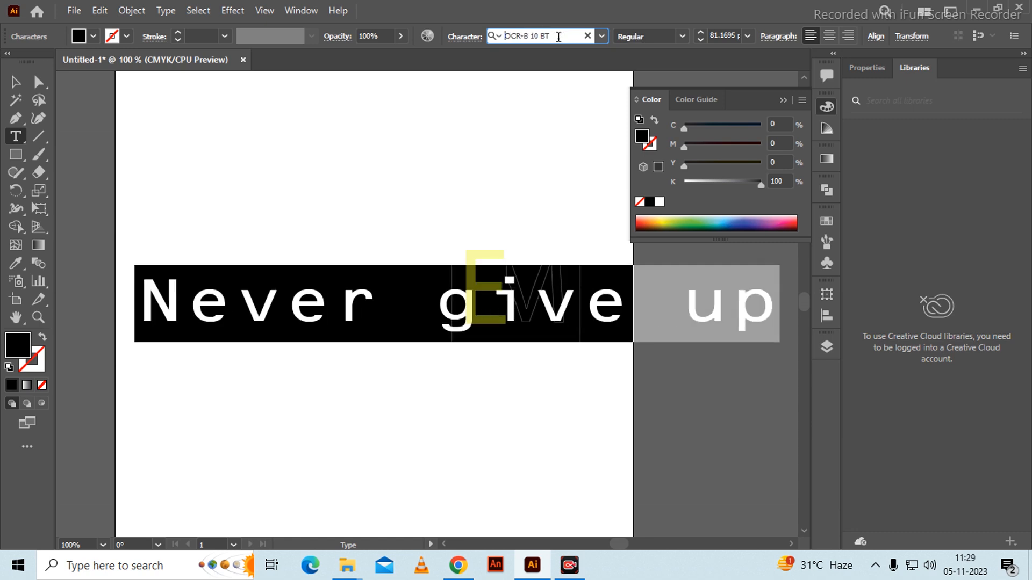
{"action": "key", "text": "Down"}
{"action": "key", "text": "Up"}
{"action": "key", "text": "Up"}
{"action": "key", "text": "Down"}
{"action": "key", "text": "Down"}
{"action": "key", "text": "Down"}
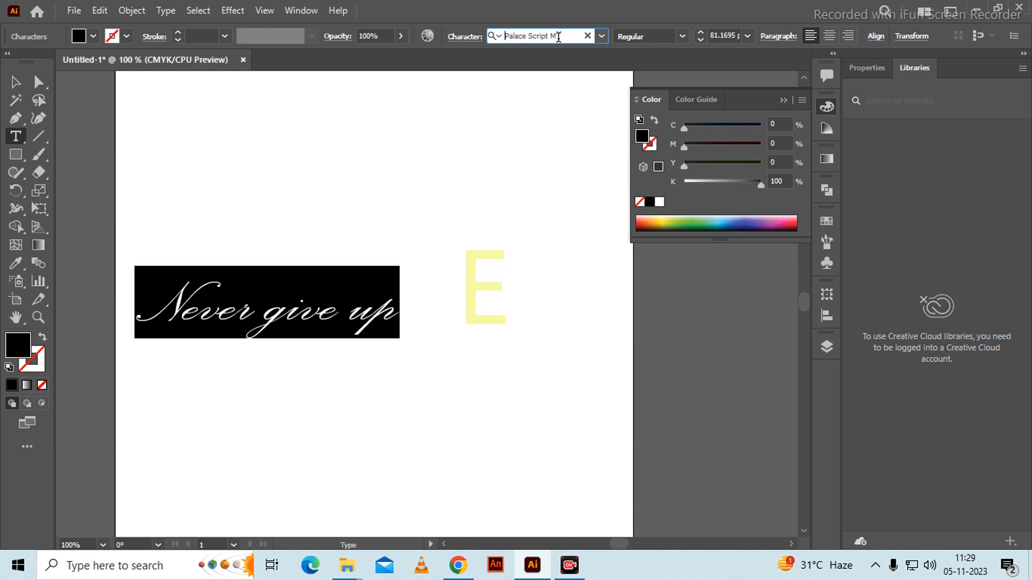
{"action": "key", "text": "Down"}
{"action": "key", "text": "Down"}
{"action": "key", "text": "Up"}
{"action": "key", "text": "Up"}
{"action": "key", "text": "Up"}
{"action": "key", "text": "Up"}
{"action": "key", "text": "Up"}
{"action": "key", "text": "Up"}
{"action": "key", "text": "Up"}
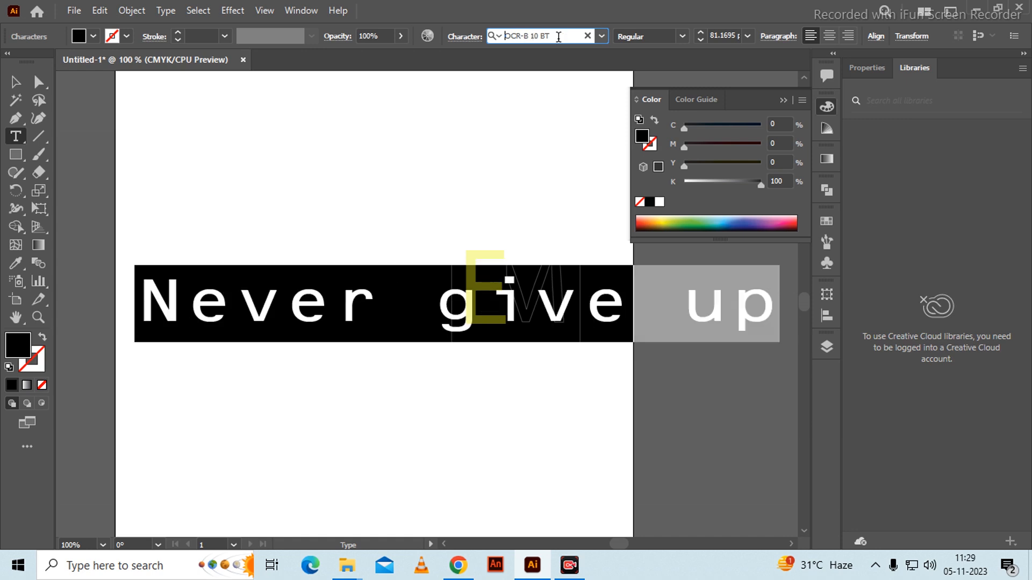
{"action": "key", "text": "Up"}
{"action": "key", "text": "Up"}
{"action": "key", "text": "Up"}
{"action": "key", "text": "Up"}
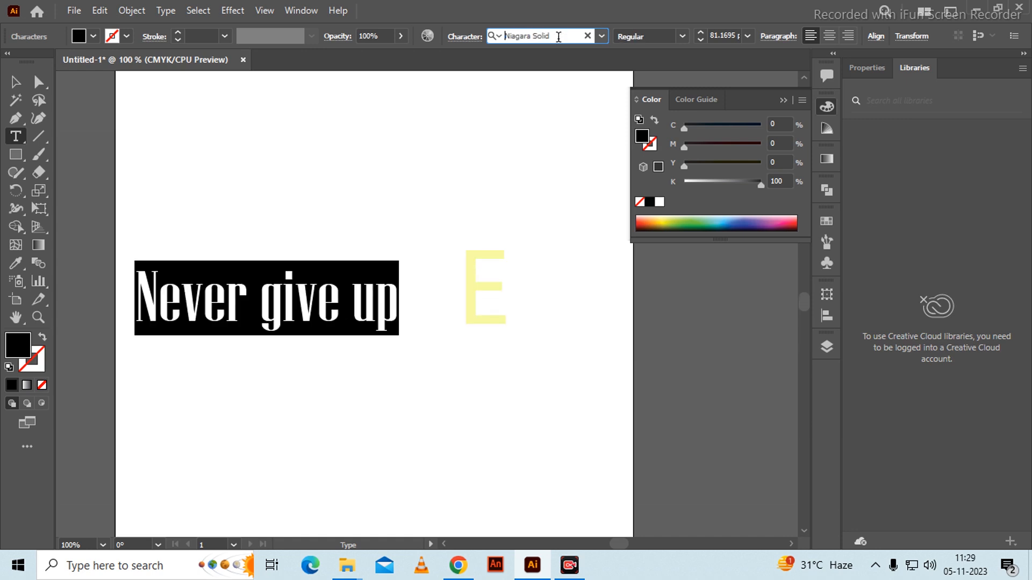
{"action": "key", "text": "Up"}
{"action": "key", "text": "Up"}
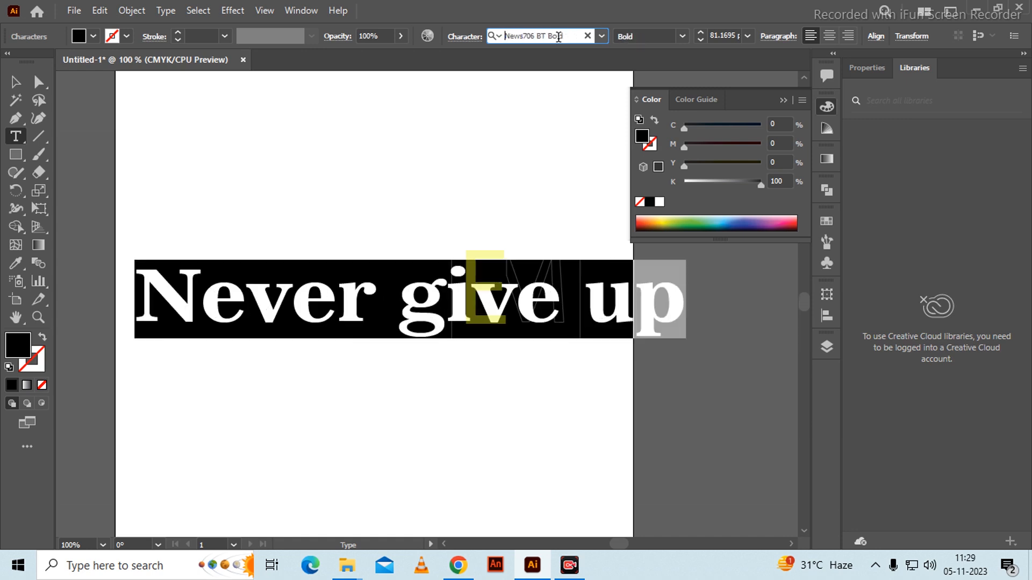
{"action": "key", "text": "Up"}
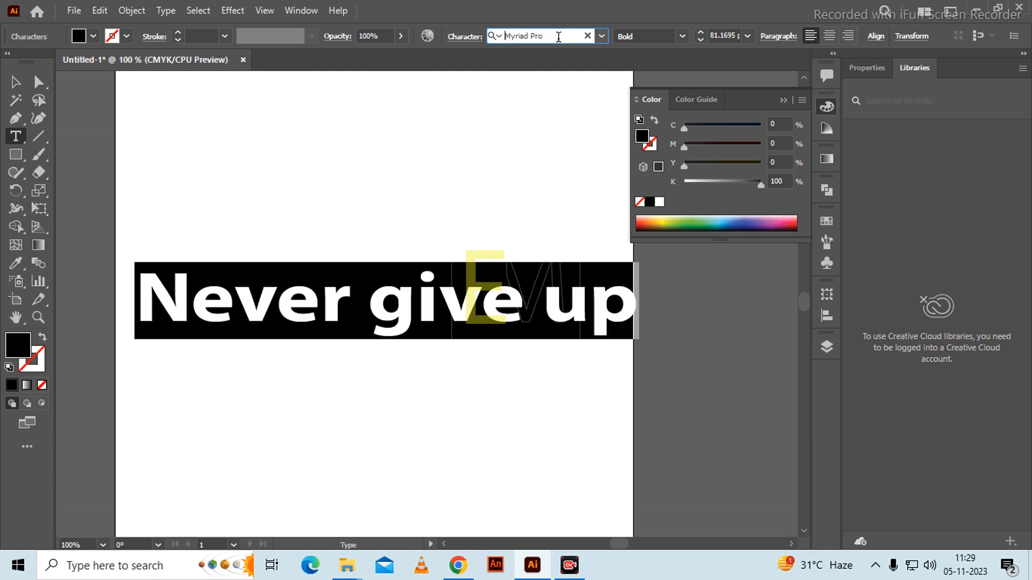
{"action": "key", "text": "Up"}
{"action": "key", "text": "Up"}
{"action": "key", "text": "Up"}
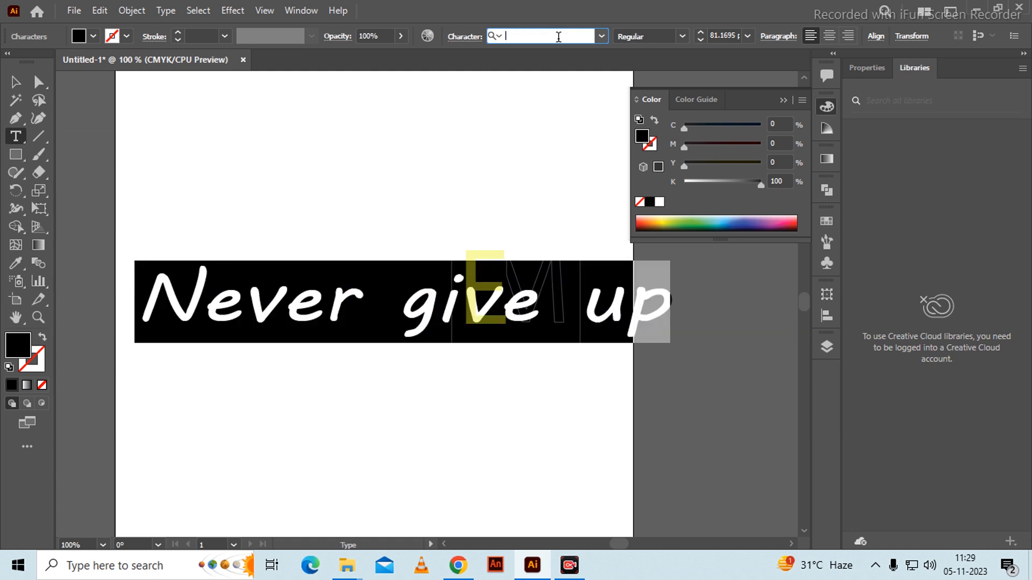
{"action": "key", "text": "Up"}
{"action": "key", "text": "Down"}
{"action": "key", "text": "Down"}
{"action": "key", "text": "Down"}
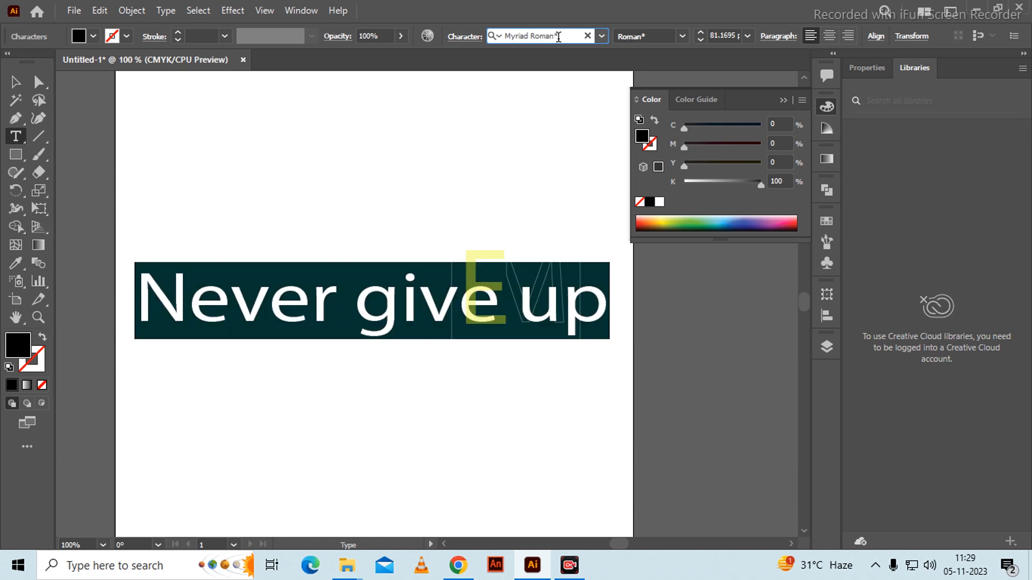
{"action": "key", "text": "Down"}
{"action": "key", "text": "Down"}
{"action": "key", "text": "Up"}
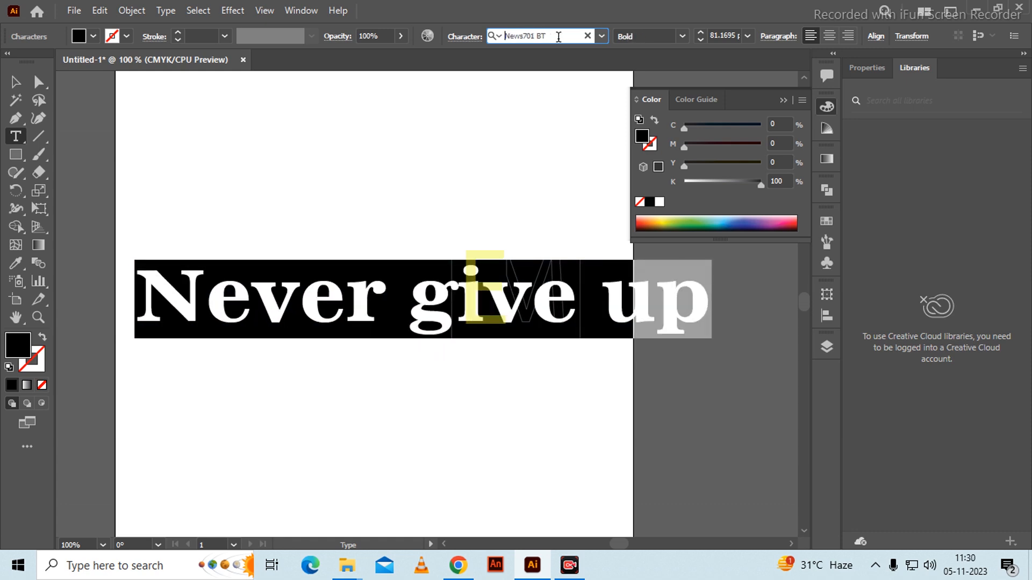
{"action": "key", "text": "Down"}
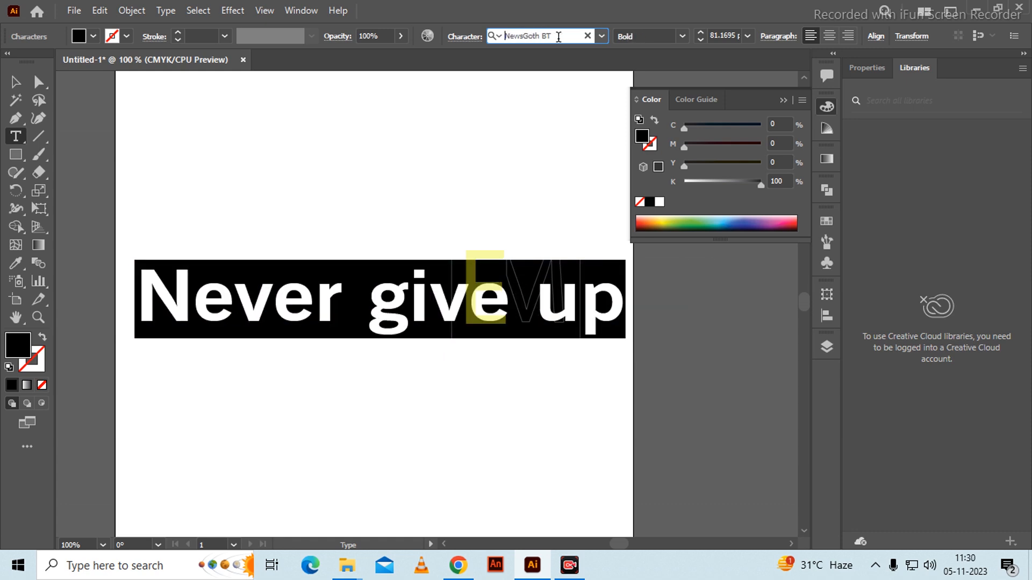
- Move the whole "Never give up" text slightly downward on the artboard
{"action": "left_click", "coordinate": [15, 82]}
{"action": "left_click", "coordinate": [263, 277]}
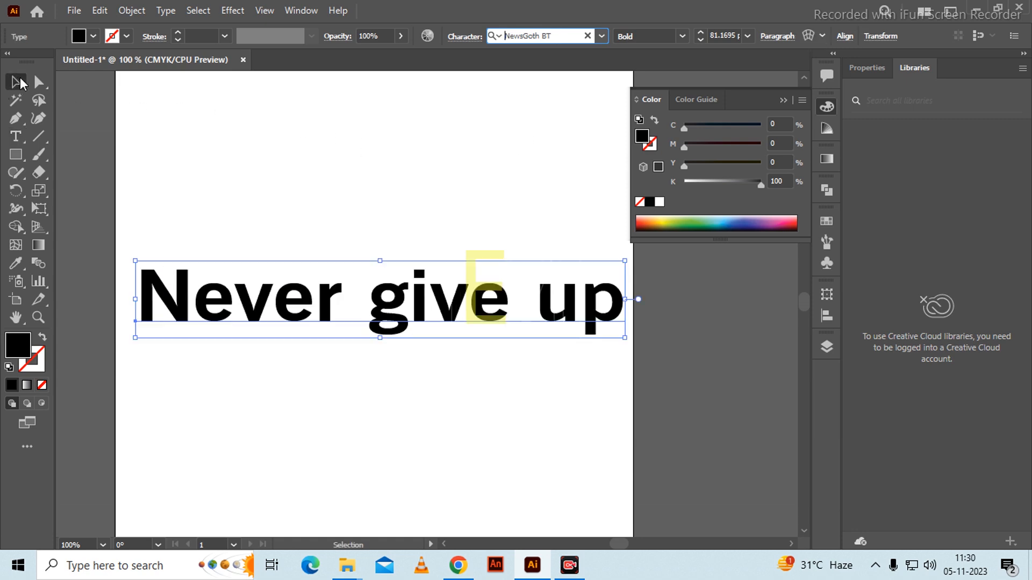
{"action": "left_click_drag", "start_coordinate": [304, 309], "coordinate": [306, 317]}
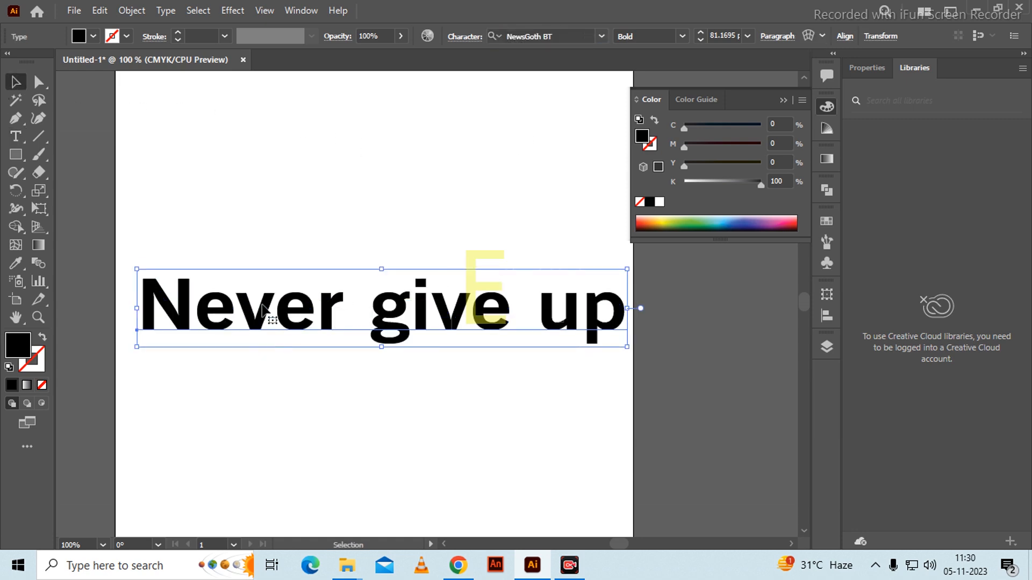
- Copy the word "Never" and delete it from the phrase, leaving only "give up" in that text object
{"action": "key", "text": "t"}
{"action": "left_click", "coordinate": [337, 311]}
{"action": "double_click", "coordinate": [337, 311]}
{"action": "key", "text": "ctrl+c"}
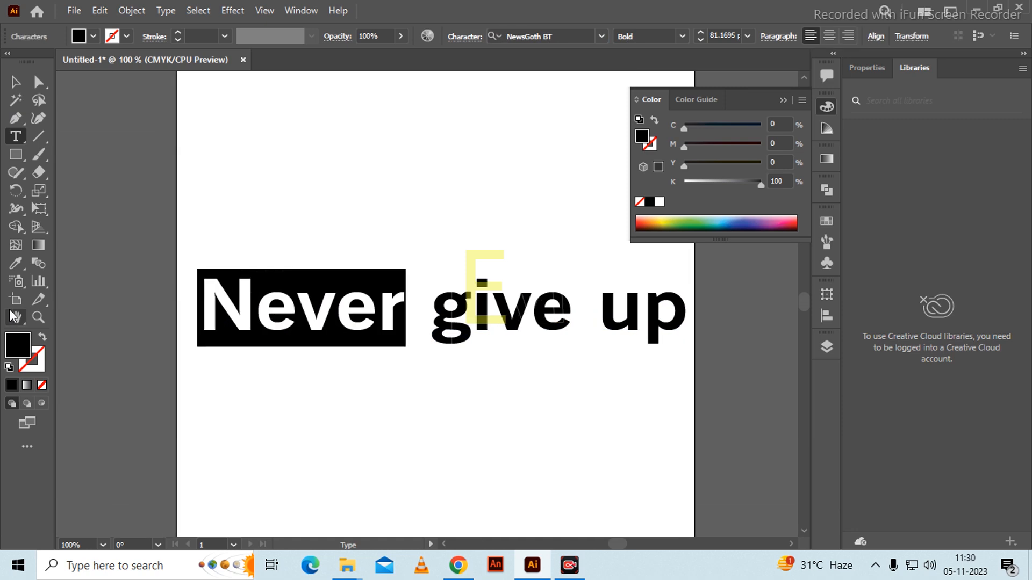
{"action": "key", "text": "BackSpace"}
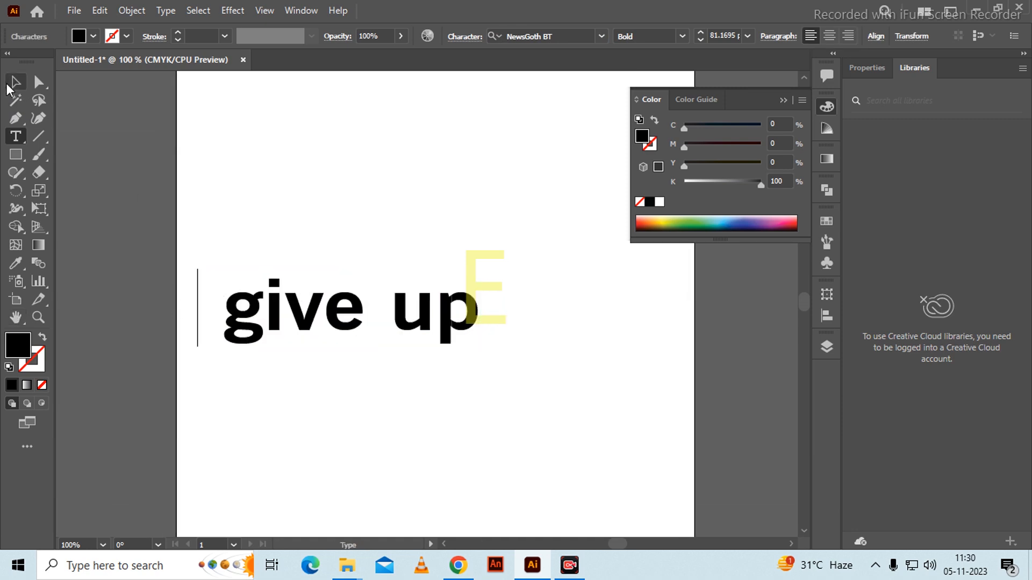
{"action": "left_click", "coordinate": [14, 83]}
{"action": "left_click", "coordinate": [223, 196]}
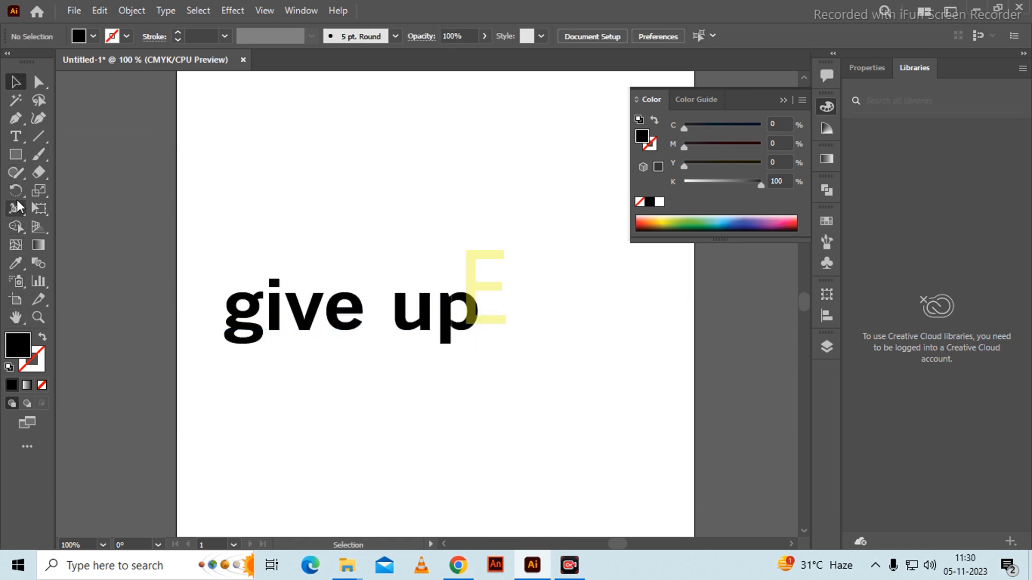
- Paste the copied word "Never" as a separate text object above "give up"
{"action": "left_click", "coordinate": [15, 137]}
{"action": "left_click", "coordinate": [302, 209]}
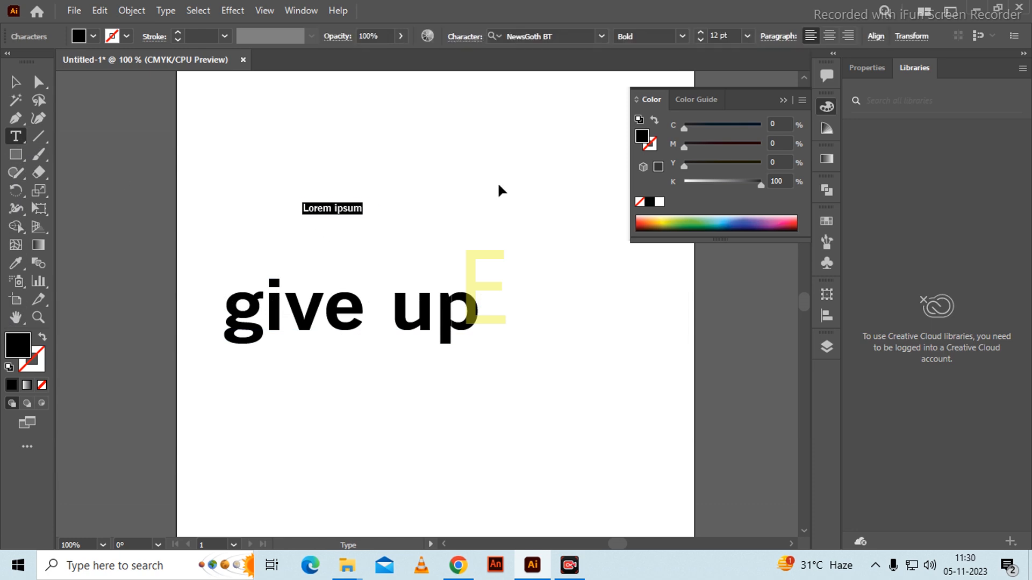
{"action": "key", "text": "ctrl+v"}
{"action": "left_click", "coordinate": [15, 81]}
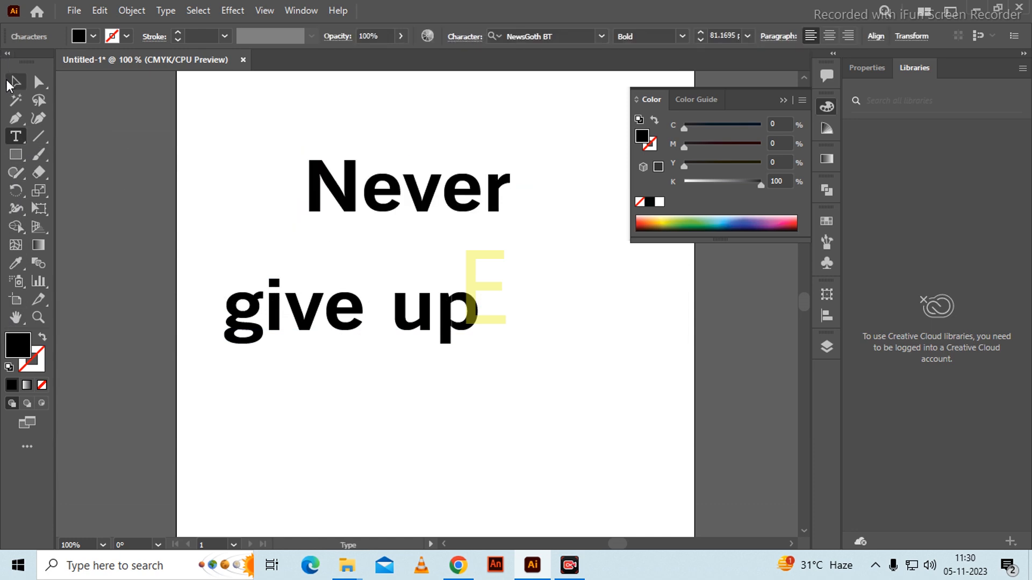
- Shift the "give up" text slightly right and down, then copy the word "up" and delete it from the line
{"action": "left_click_drag", "start_coordinate": [421, 329], "coordinate": [567, 338]}
{"action": "key", "text": "ctrl+c"}
{"action": "left_click", "coordinate": [555, 336]}
{"action": "key", "text": "t"}
{"action": "key", "text": "BackSpace"}
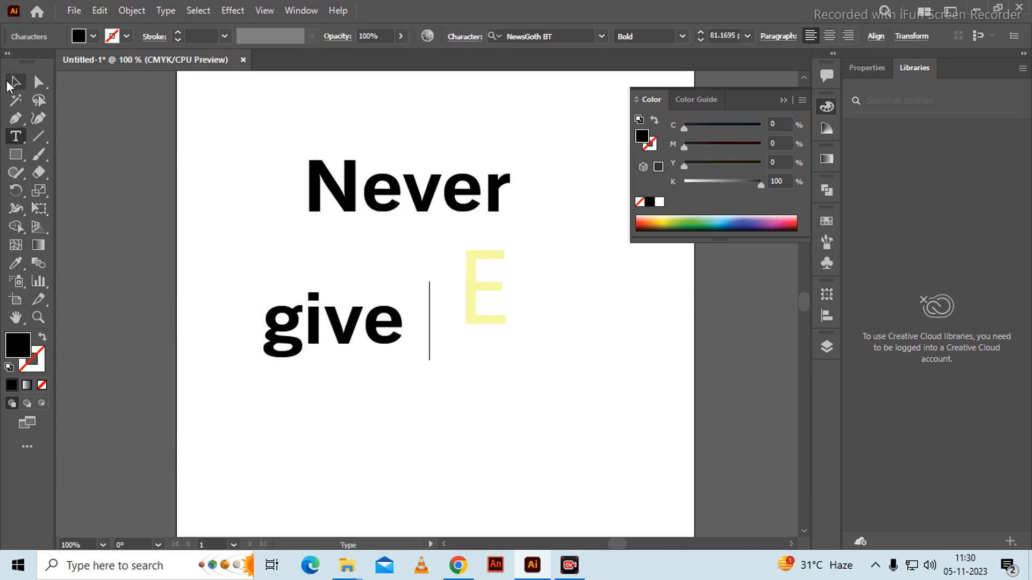
- Paste the copied word "up" as a separate text object and move it to the lower right of "give"
{"action": "left_click", "coordinate": [16, 82]}
{"action": "left_click", "coordinate": [421, 246]}
{"action": "key", "text": "ctrl+v"}
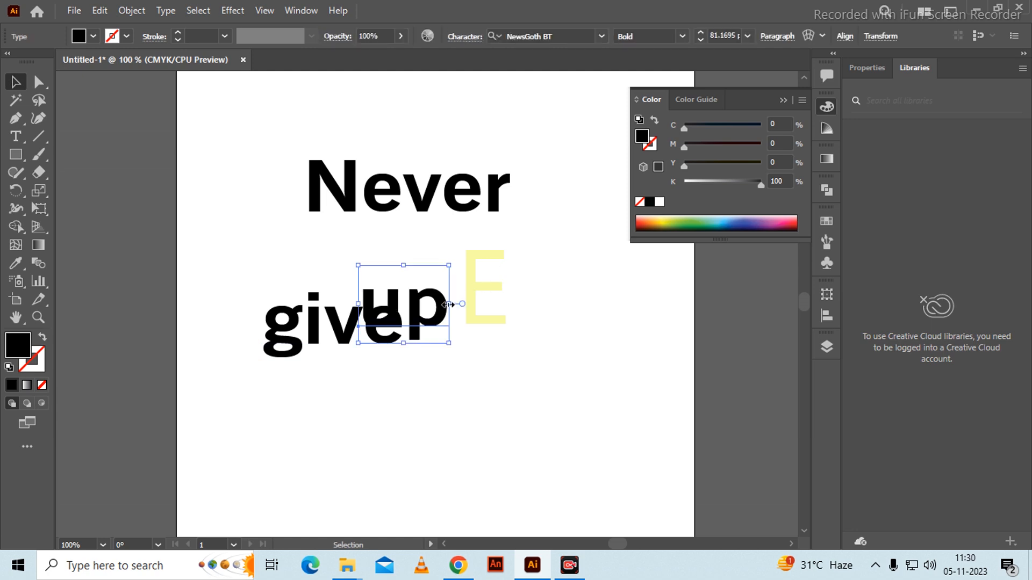
{"action": "left_click_drag", "start_coordinate": [440, 311], "coordinate": [608, 359]}
- Enlarge "Never" to about 123 pt near the top of the artboard and move "give" well below it
{"action": "left_click_drag", "start_coordinate": [370, 327], "coordinate": [369, 355]}
{"action": "left_click_drag", "start_coordinate": [387, 197], "coordinate": [362, 226]}
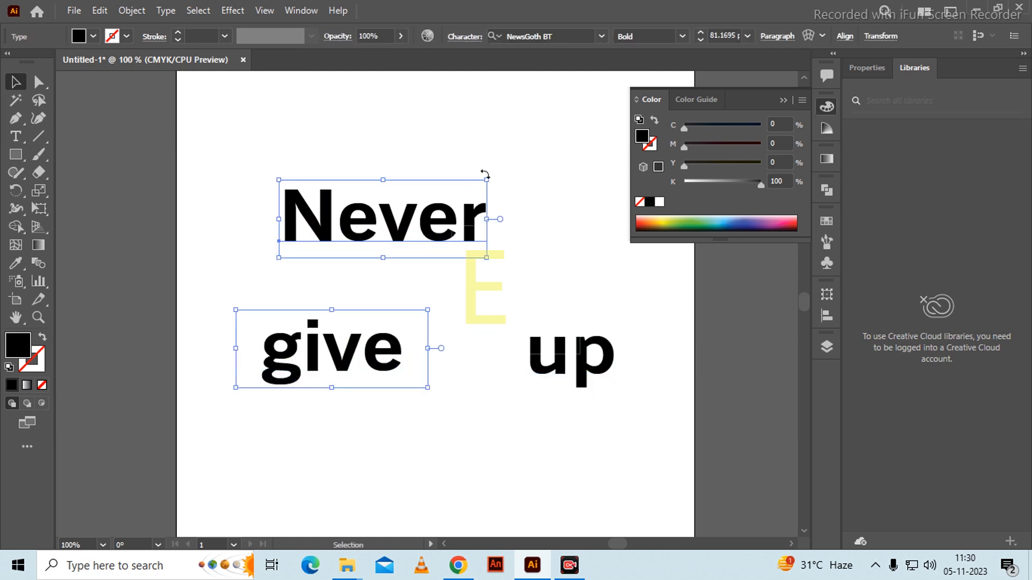
{"action": "left_click_drag", "start_coordinate": [488, 180], "coordinate": [540, 160]}
{"action": "left_click", "coordinate": [315, 360]}
{"action": "left_click_drag", "start_coordinate": [314, 360], "coordinate": [390, 451]}
{"action": "left_click_drag", "start_coordinate": [338, 228], "coordinate": [360, 233]}
{"action": "left_click", "coordinate": [347, 340]}
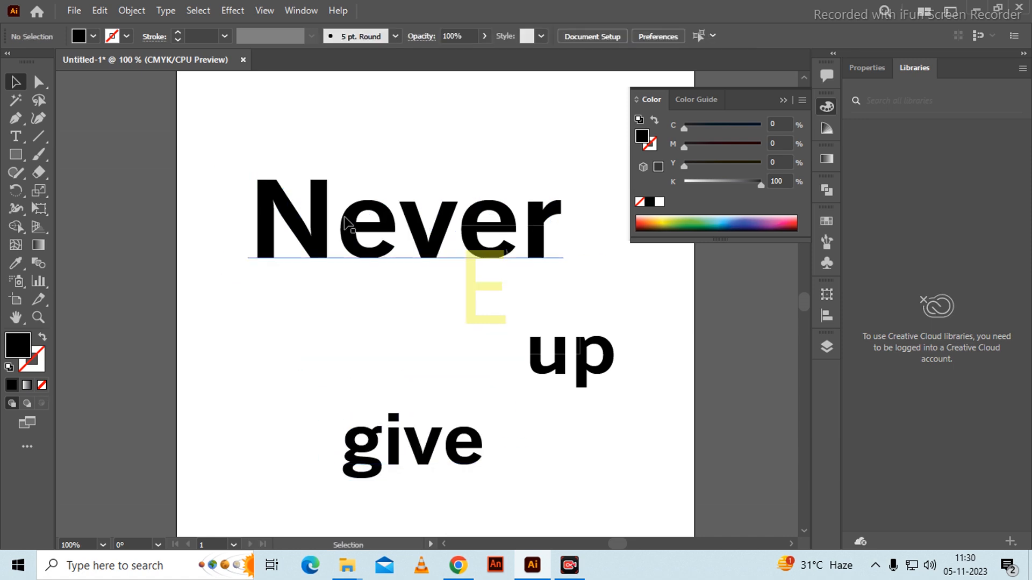
- Convert the word "Never" to outlines
{"action": "left_click", "coordinate": [325, 235]}
{"action": "right_click", "coordinate": [326, 235]}
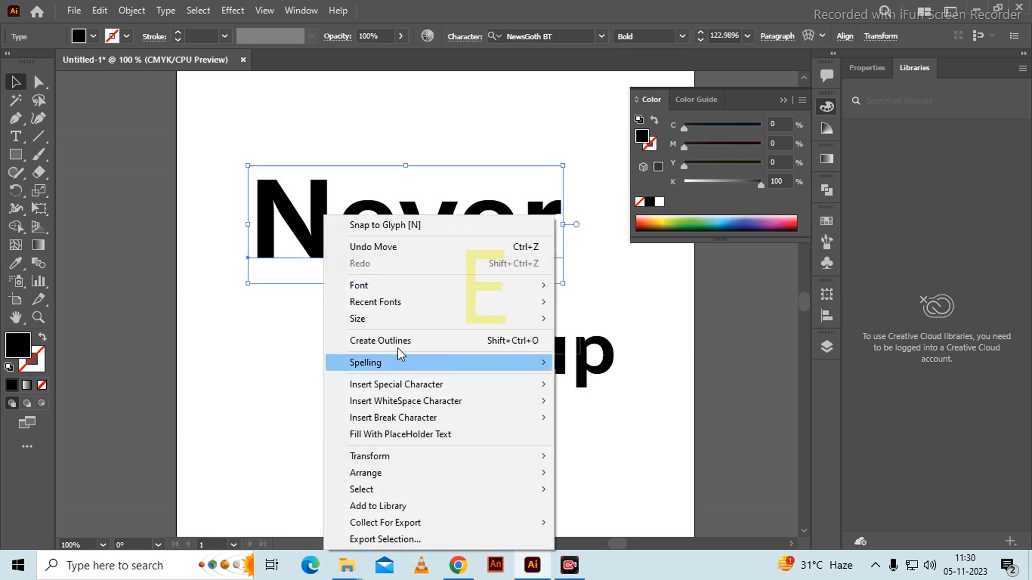
{"action": "left_click", "coordinate": [401, 344]}
{"action": "left_click", "coordinate": [297, 342]}
- Stretch the left stem of the "N" straight down, far below the baseline of "Never"
{"action": "left_click", "coordinate": [38, 82]}
{"action": "left_click_drag", "start_coordinate": [230, 252], "coordinate": [273, 397]}
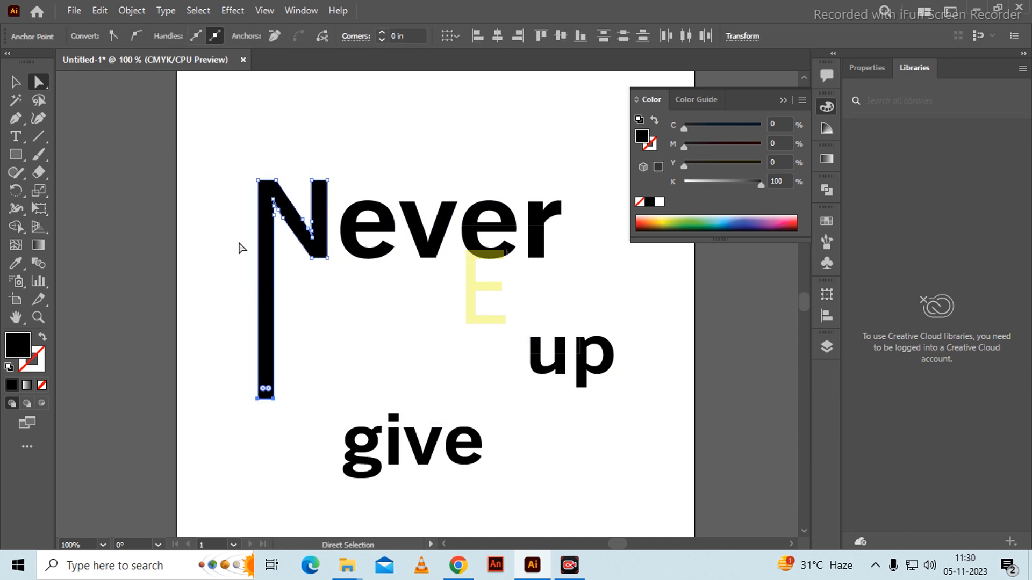
{"action": "left_click", "coordinate": [199, 240]}
- Place "give" directly under "Never" beside the long "N" stem and enlarge it to about 137 pt
{"action": "left_click", "coordinate": [16, 81]}
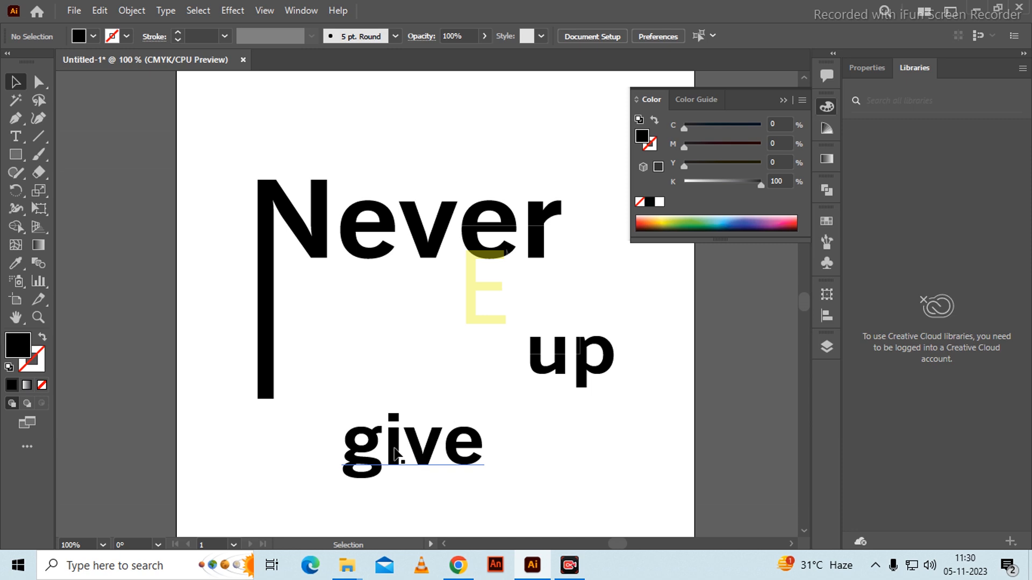
{"action": "left_click_drag", "start_coordinate": [370, 454], "coordinate": [300, 310]}
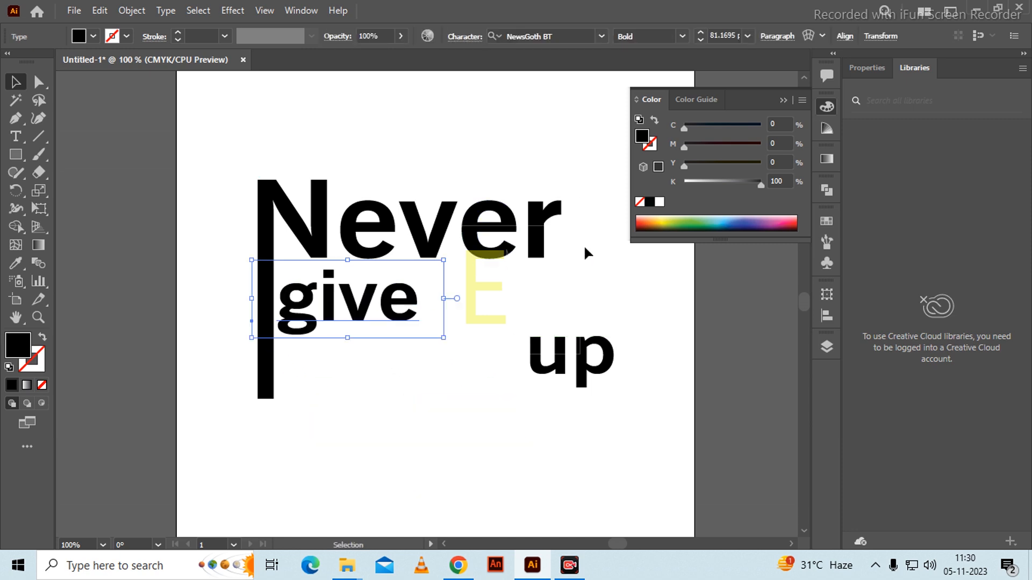
{"action": "left_click", "coordinate": [587, 253]}
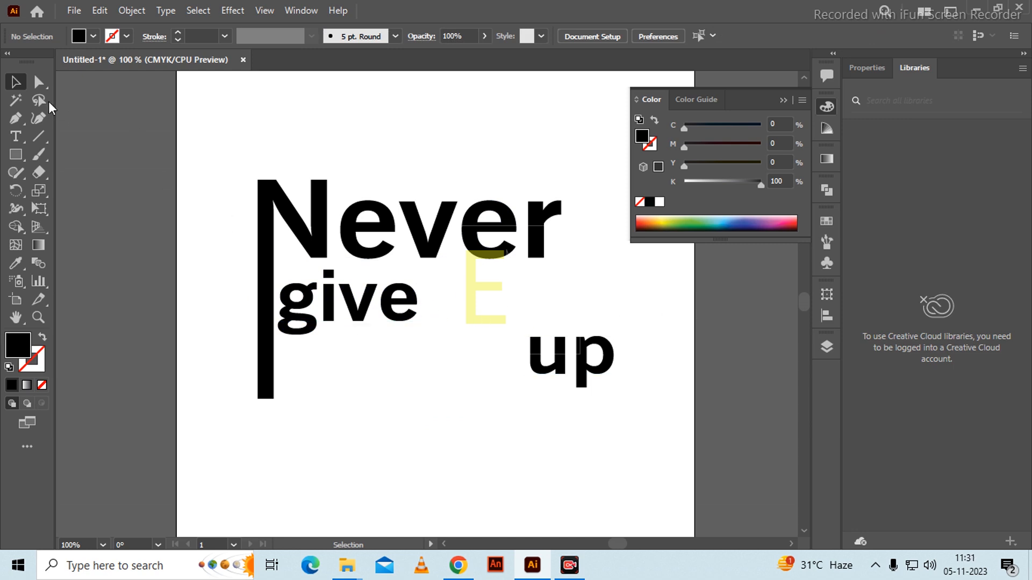
{"action": "left_click", "coordinate": [410, 324]}
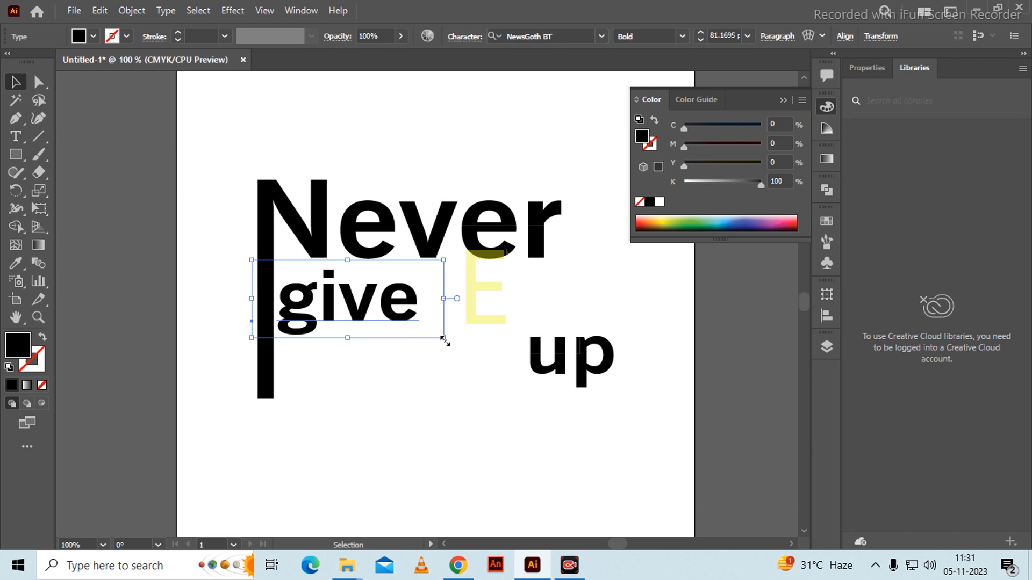
{"action": "left_click_drag", "start_coordinate": [443, 339], "coordinate": [510, 376]}
{"action": "left_click_drag", "start_coordinate": [316, 301], "coordinate": [397, 319]}
{"action": "left_click", "coordinate": [383, 372]}
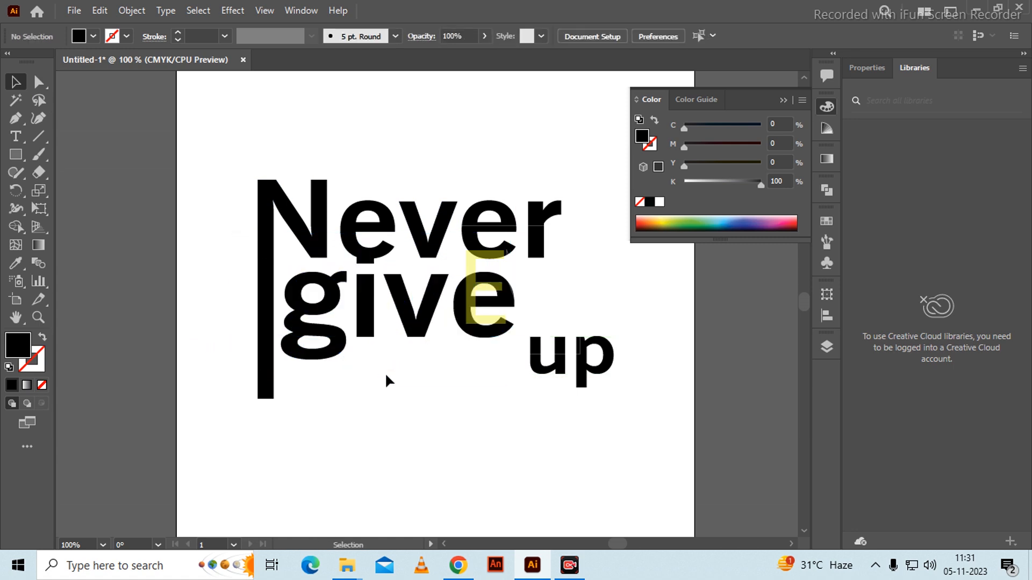
- Shrink the letter "i" in "give" with the Touch Type tool so it clears "Never"
{"action": "left_click", "coordinate": [559, 368]}
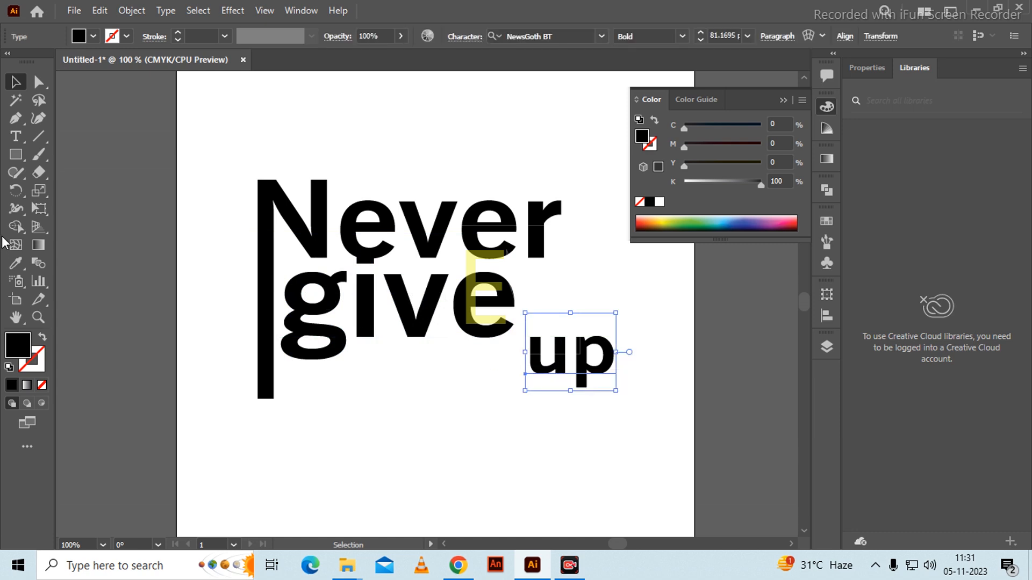
{"action": "left_click_drag", "start_coordinate": [21, 131], "coordinate": [91, 245]}
{"action": "left_click", "coordinate": [372, 306]}
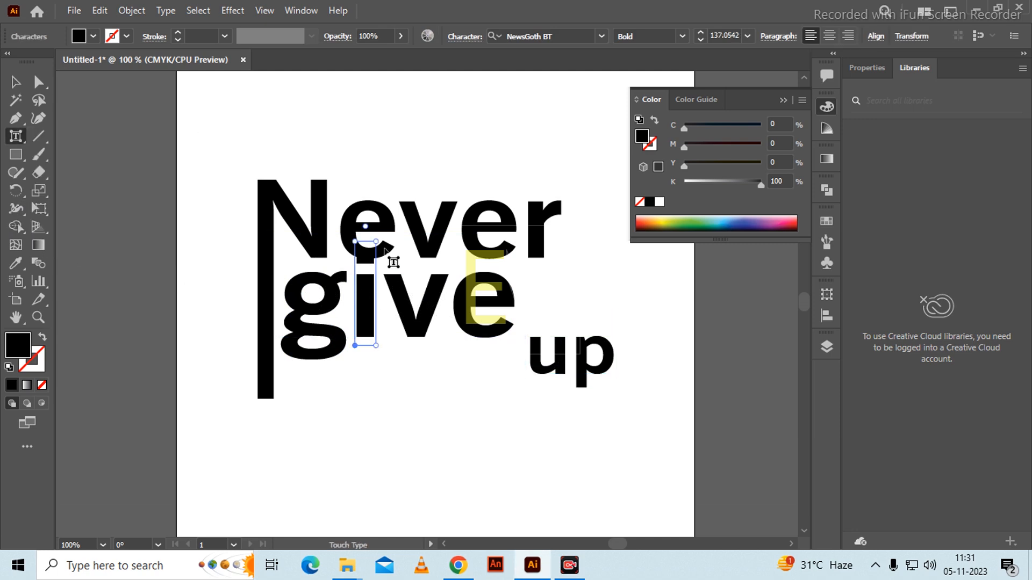
{"action": "left_click_drag", "start_coordinate": [376, 243], "coordinate": [370, 268]}
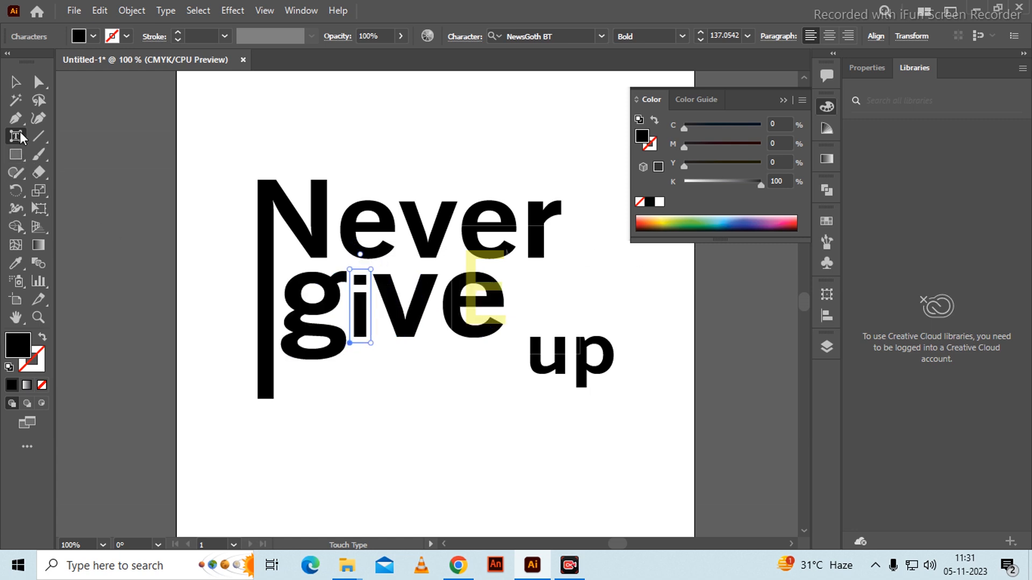
- Move the word "up" up and to the right, leaving a gap between it and "give"
{"action": "left_click", "coordinate": [15, 82]}
{"action": "left_click", "coordinate": [75, 283]}
{"action": "left_click_drag", "start_coordinate": [539, 375], "coordinate": [600, 334]}
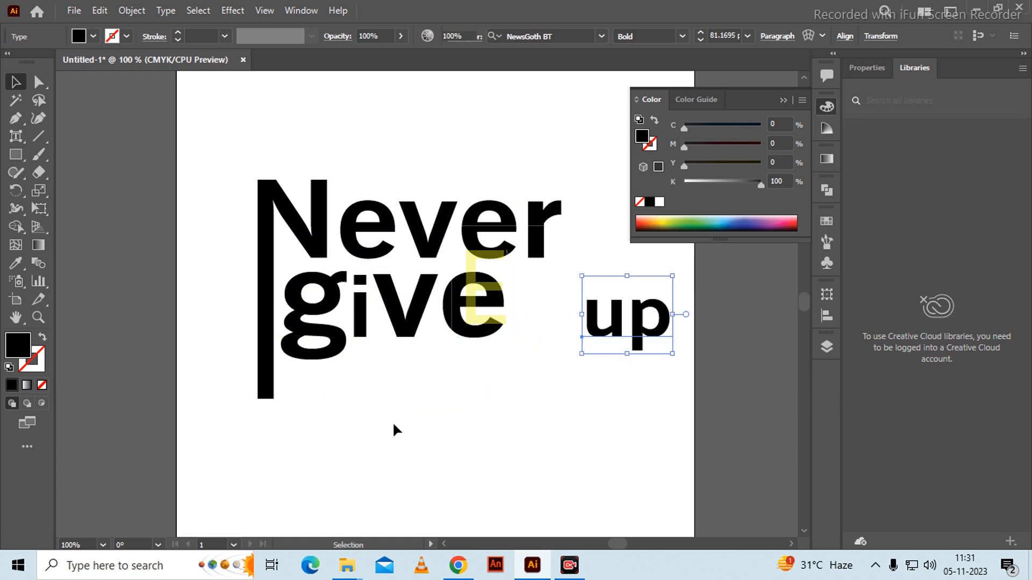
{"action": "left_click", "coordinate": [393, 422]}
{"action": "left_click", "coordinate": [546, 258]}
{"action": "left_click", "coordinate": [38, 82]}
{"action": "left_click", "coordinate": [546, 260]}
{"action": "mouse_move", "coordinate": [520, 261]}
{"action": "left_mouse_down"}
{"action": "mouse_move", "coordinate": [553, 284]}
{"action": "mouse_move", "coordinate": [540, 256]}
{"action": "mouse_move", "coordinate": [521, 246]}
{"action": "left_mouse_up"}
{"action": "key", "text": "ctrl+z"}
{"action": "left_click", "coordinate": [579, 274]}
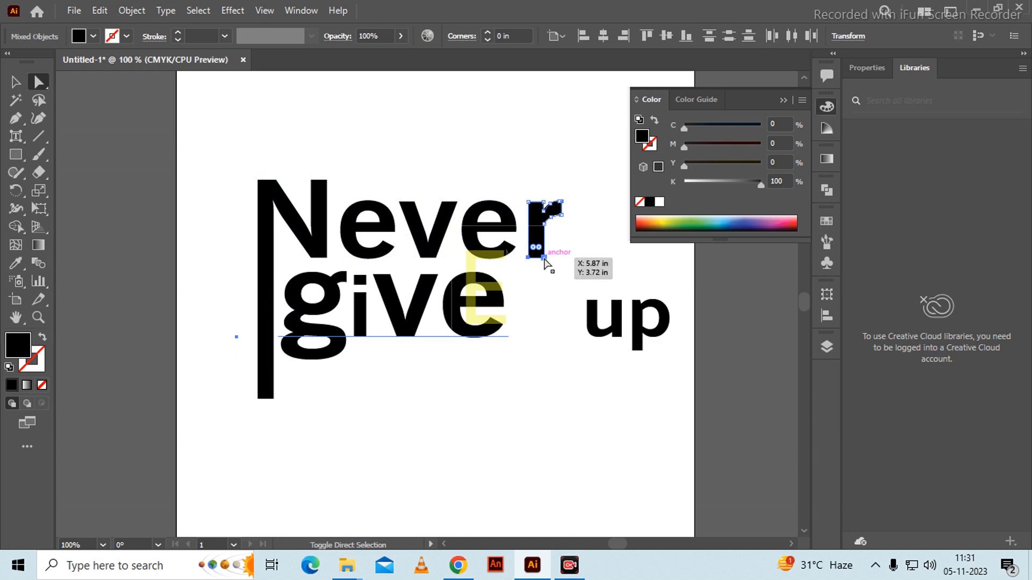
{"action": "left_click", "coordinate": [544, 258], "text": "shift"}
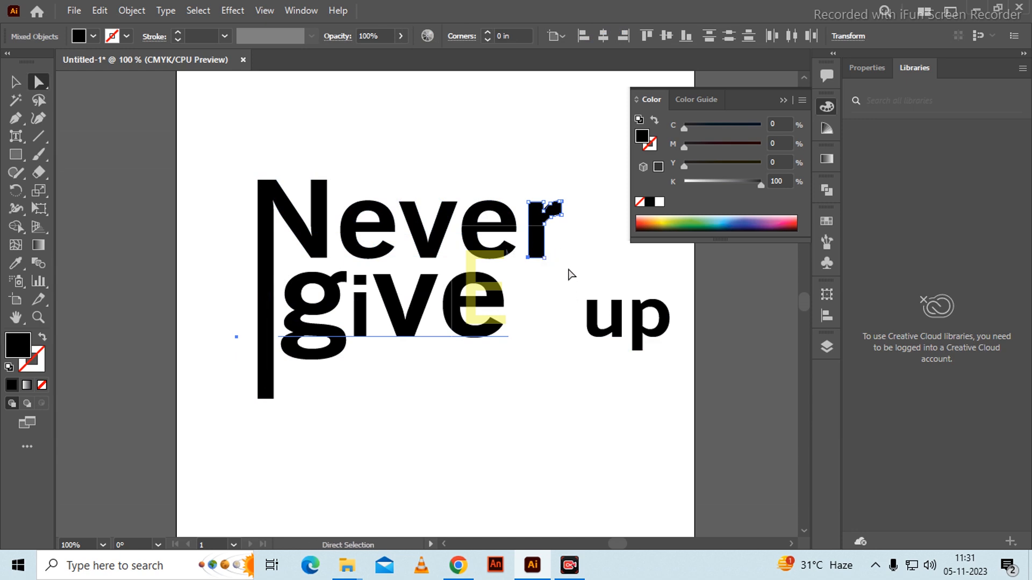
{"action": "left_click_drag", "start_coordinate": [544, 264], "coordinate": [545, 281]}
{"action": "key", "text": "ctrl+z"}
{"action": "left_click", "coordinate": [428, 323]}
{"action": "left_click", "coordinate": [414, 313]}
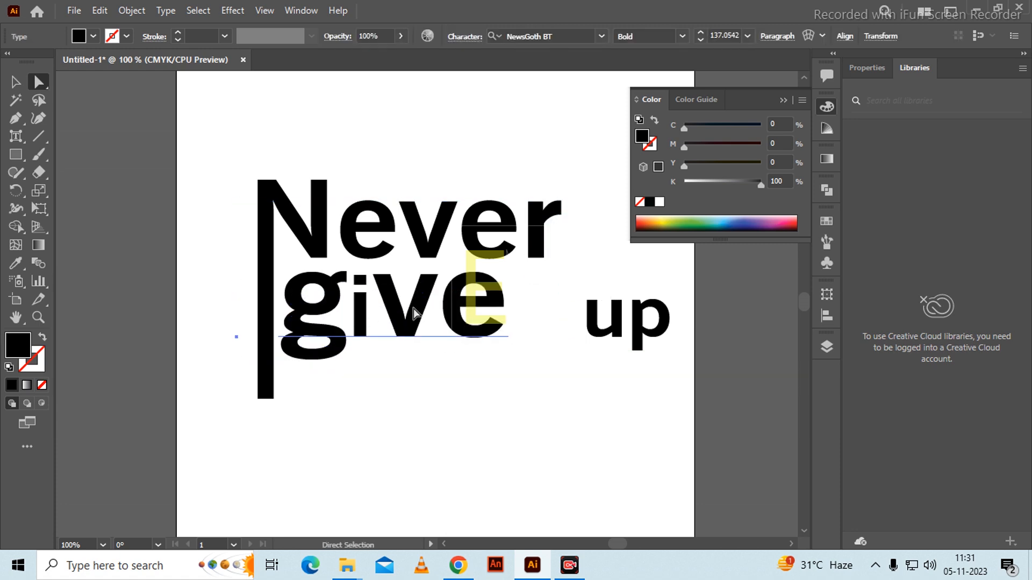
{"action": "key", "text": "ctrl"}
{"action": "left_click", "coordinate": [556, 286]}
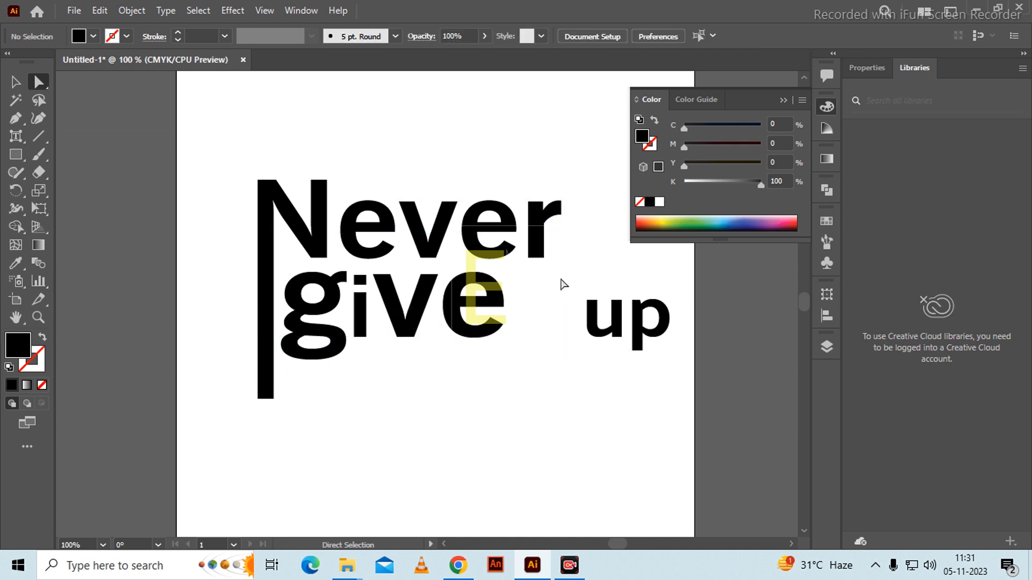
- Stretch the stem of the "r" in "Never" straight down to just past the baseline of "give"
{"action": "left_click_drag", "start_coordinate": [571, 276], "coordinate": [521, 256]}
{"action": "left_click_drag", "start_coordinate": [541, 254], "coordinate": [541, 340]}
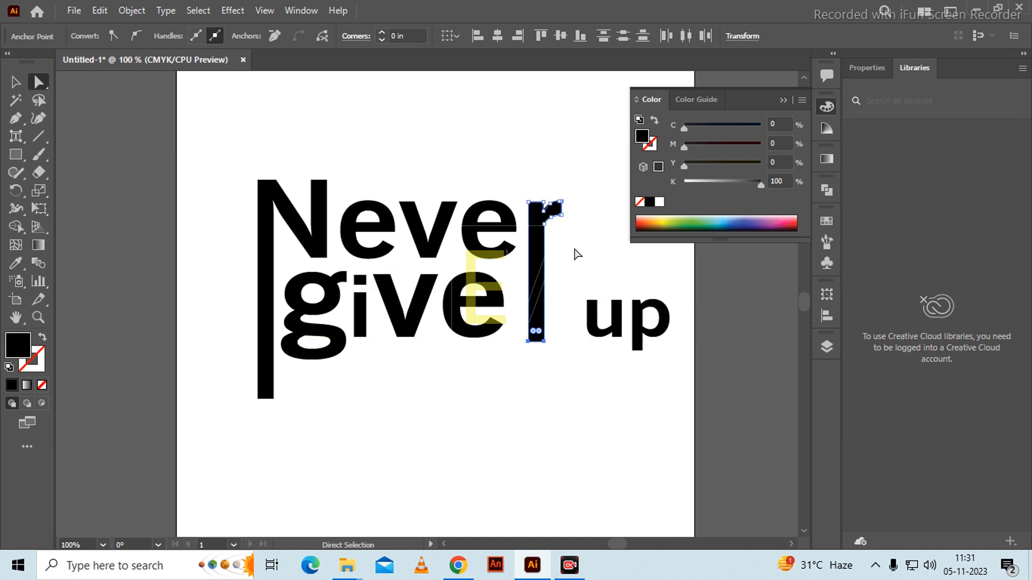
{"action": "left_click", "coordinate": [129, 146]}
- Enlarge "up" to about 150 pt and place its "u" over the lengthened stem of the "r"
{"action": "left_click", "coordinate": [15, 82]}
{"action": "left_click_drag", "start_coordinate": [612, 336], "coordinate": [691, 379]}
{"action": "left_click_drag", "start_coordinate": [568, 325], "coordinate": [562, 324]}
{"action": "key", "text": "ctrl+plus"}
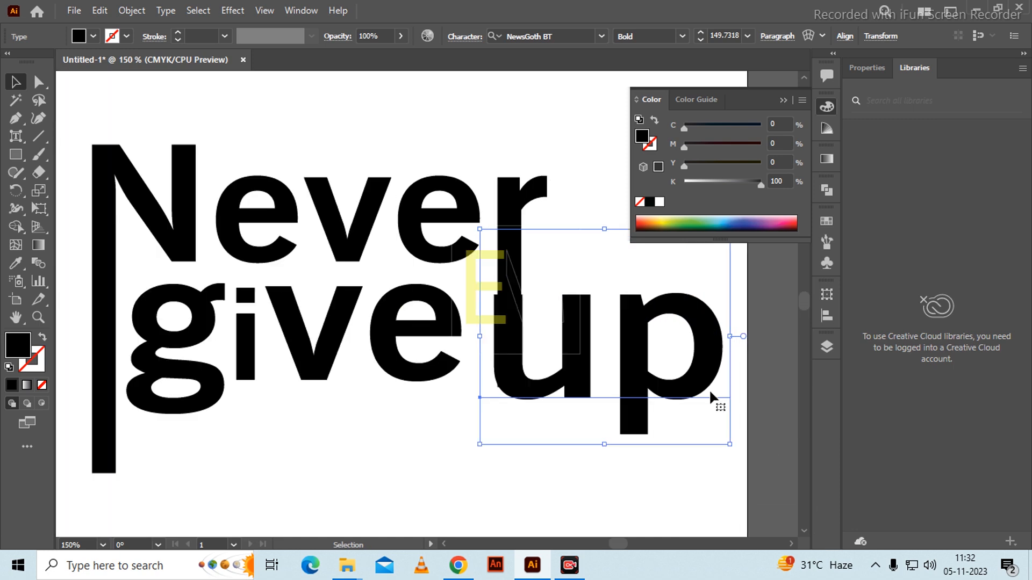
- Reduce "up" to about 142 pt, align the left stem of its "u" with the "r" stem, and narrow the word slightly
{"action": "left_click_drag", "start_coordinate": [480, 230], "coordinate": [487, 235]}
{"action": "left_click_drag", "start_coordinate": [536, 384], "coordinate": [529, 391]}
{"action": "scroll", "coordinate": [534, 348], "scroll_direction": "up", "scroll_amount": 1}
{"action": "left_click_drag", "start_coordinate": [515, 352], "coordinate": [439, 360]}
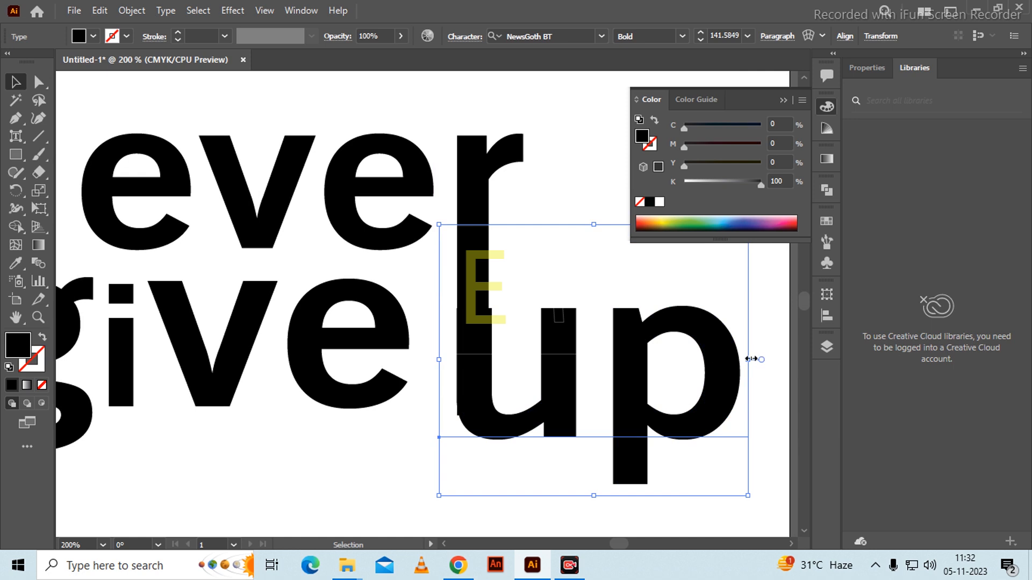
{"action": "left_click_drag", "start_coordinate": [750, 359], "coordinate": [734, 359]}
{"action": "left_click", "coordinate": [380, 461]}
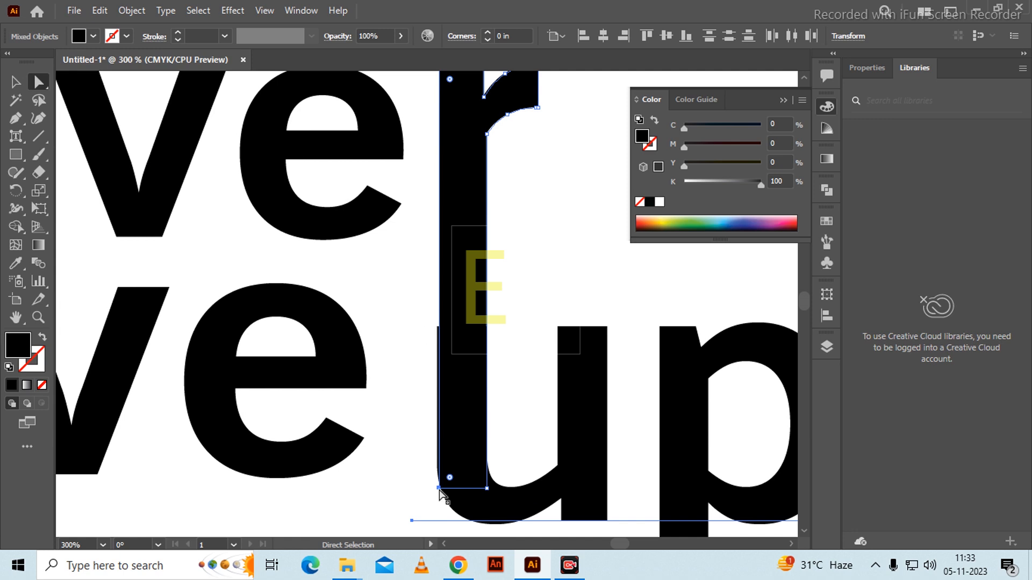
- Raise "up" and the lower end of the "r" stem slightly together, then deselect everything
{"action": "left_click_drag", "start_coordinate": [498, 511], "coordinate": [488, 467]}
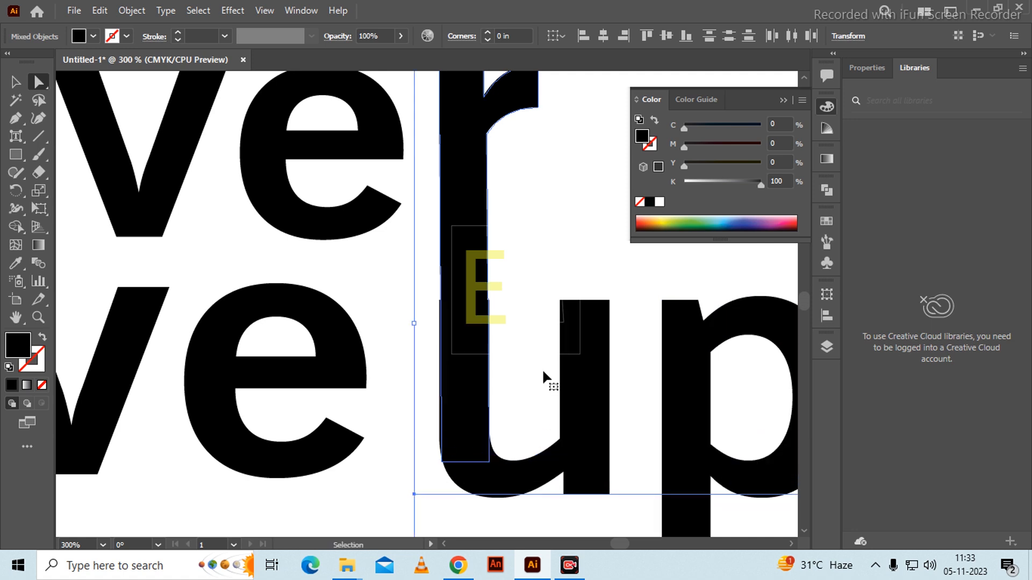
{"action": "left_click", "coordinate": [12, 80]}
{"action": "key", "text": "ctrl+0"}
{"action": "left_click", "coordinate": [455, 258]}
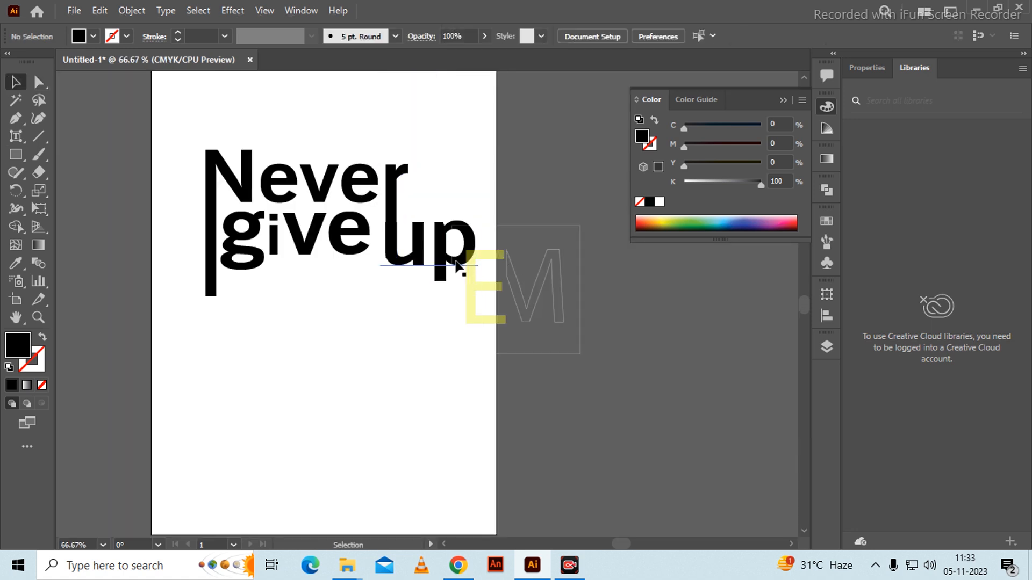
{"action": "left_click", "coordinate": [453, 256]}
{"action": "key", "text": "ctrl+shift+a"}
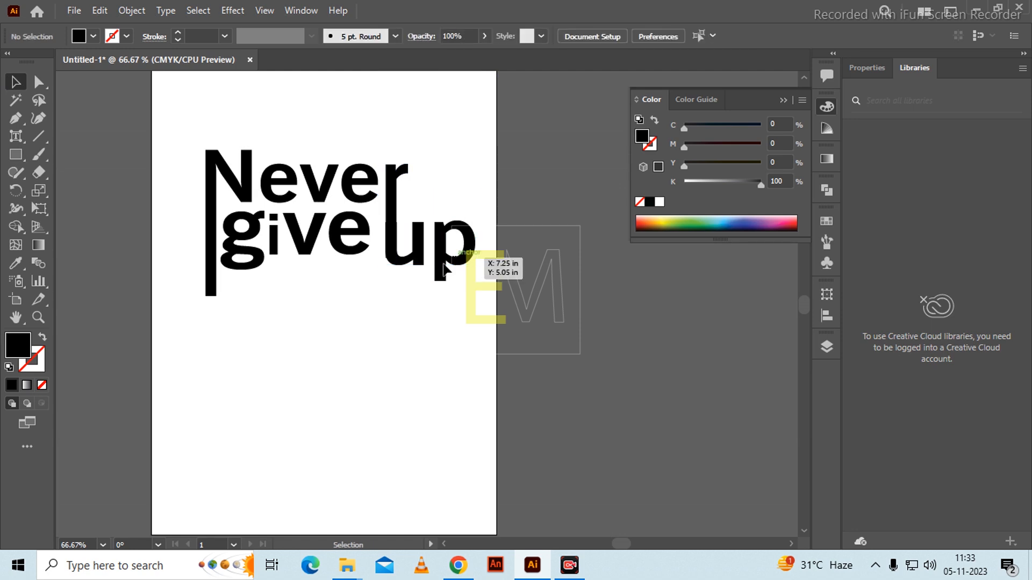
- Shorten the "r" stem so its lower end sits just inside the top of the "u" and matches its right edge
{"action": "scroll", "coordinate": [399, 252], "scroll_direction": "up", "scroll_amount": 4}
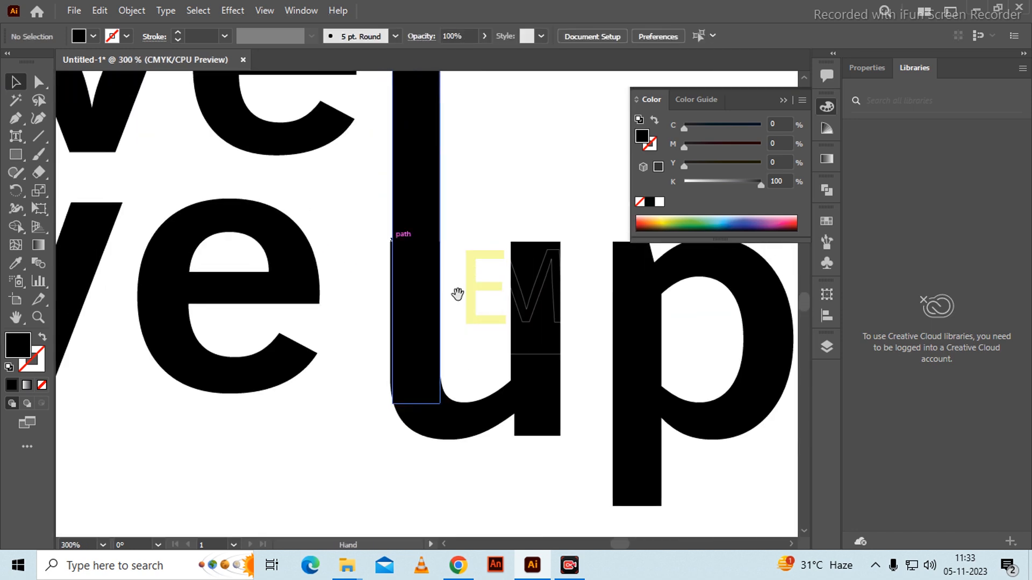
{"action": "left_click", "coordinate": [39, 84]}
{"action": "left_click_drag", "start_coordinate": [364, 382], "coordinate": [511, 459]}
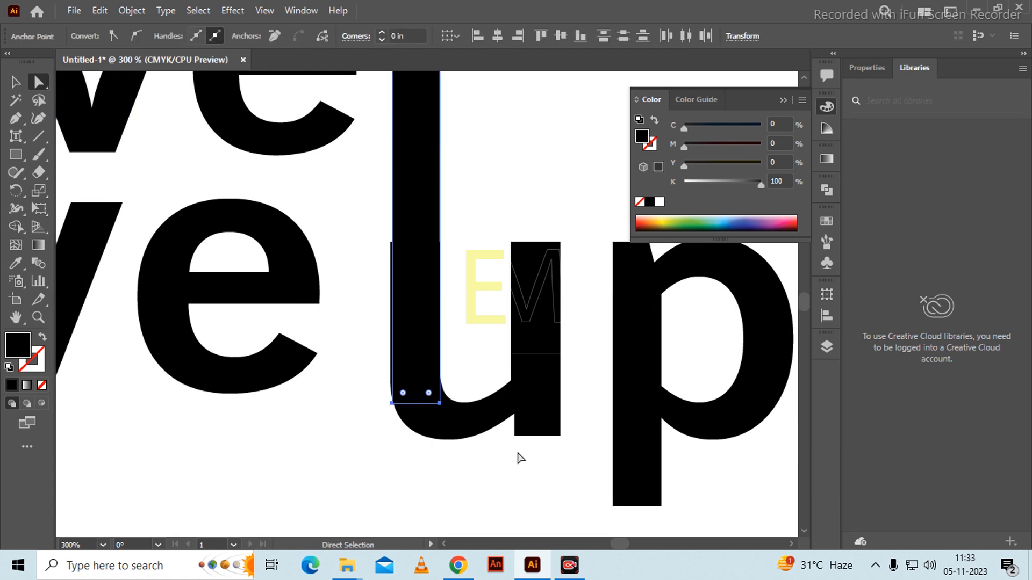
{"action": "left_click_drag", "start_coordinate": [440, 404], "coordinate": [459, 268]}
- Nudge the left edge of the "r" stem into line with the left edge of the "u" stem
{"action": "left_click_drag", "start_coordinate": [470, 153], "coordinate": [505, 328]}
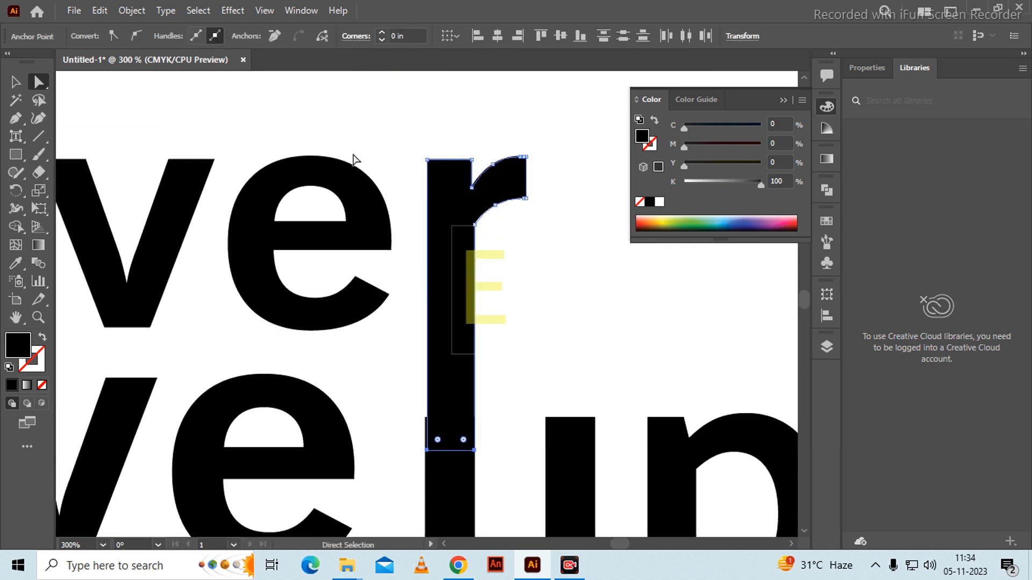
{"action": "left_click_drag", "start_coordinate": [403, 115], "coordinate": [440, 491]}
{"action": "left_click_drag", "start_coordinate": [427, 449], "coordinate": [426, 451]}
{"action": "left_click", "coordinate": [518, 353]}
{"action": "key", "text": "ctrl+minus"}
{"action": "key", "text": "ctrl+minus"}
{"action": "key", "text": "ctrl+minus"}
{"action": "key", "text": "ctrl+minus"}
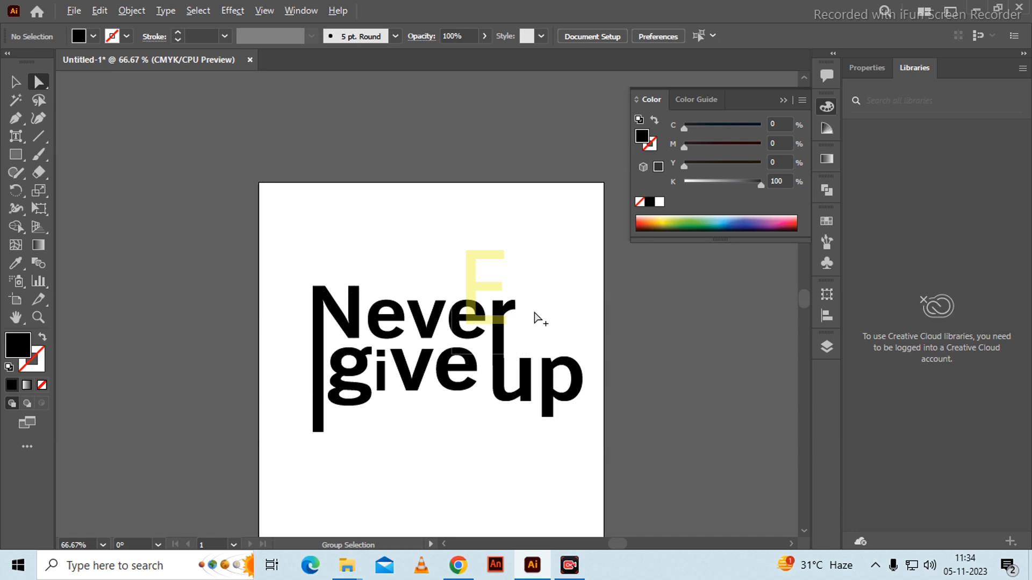
- Stretch the right stem of the "N" straight up above the top of "Never"
{"action": "key", "text": "ctrl+plus"}
{"action": "left_click_drag", "start_coordinate": [544, 279], "coordinate": [549, 242]}
{"action": "scroll", "coordinate": [224, 190], "scroll_direction": "up", "scroll_amount": 3}
{"action": "left_click_drag", "start_coordinate": [295, 208], "coordinate": [367, 257]}
{"action": "left_click_drag", "start_coordinate": [300, 207], "coordinate": [366, 164]}
{"action": "left_click", "coordinate": [389, 204]}
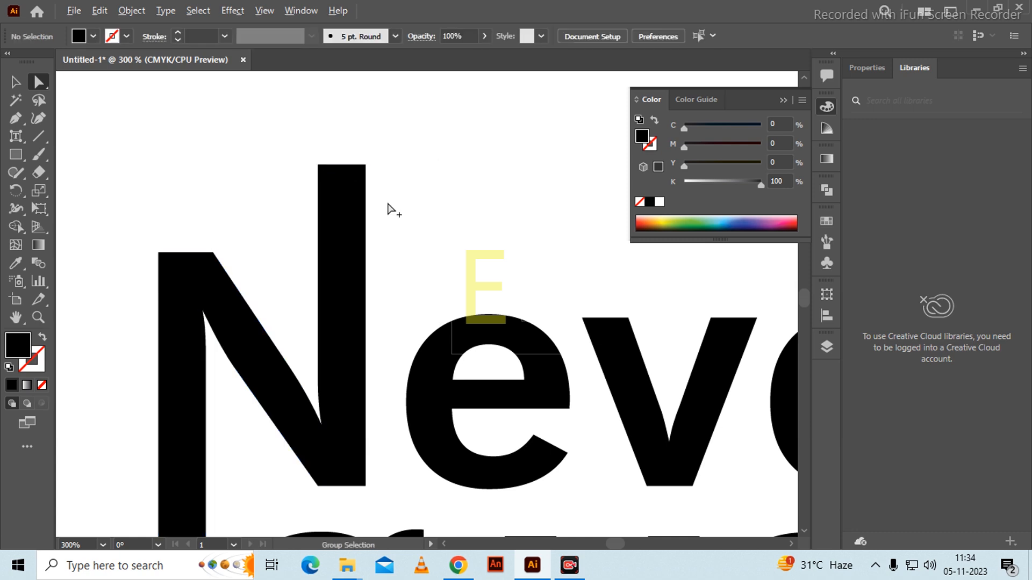
- Look over the whole lettering and the open space below "give"
{"action": "scroll", "coordinate": [388, 204], "scroll_direction": "down", "scroll_amount": 5}
{"action": "scroll", "coordinate": [477, 217], "scroll_direction": "up", "scroll_amount": 2}
{"action": "scroll", "coordinate": [477, 218], "scroll_direction": "up", "scroll_amount": 4}
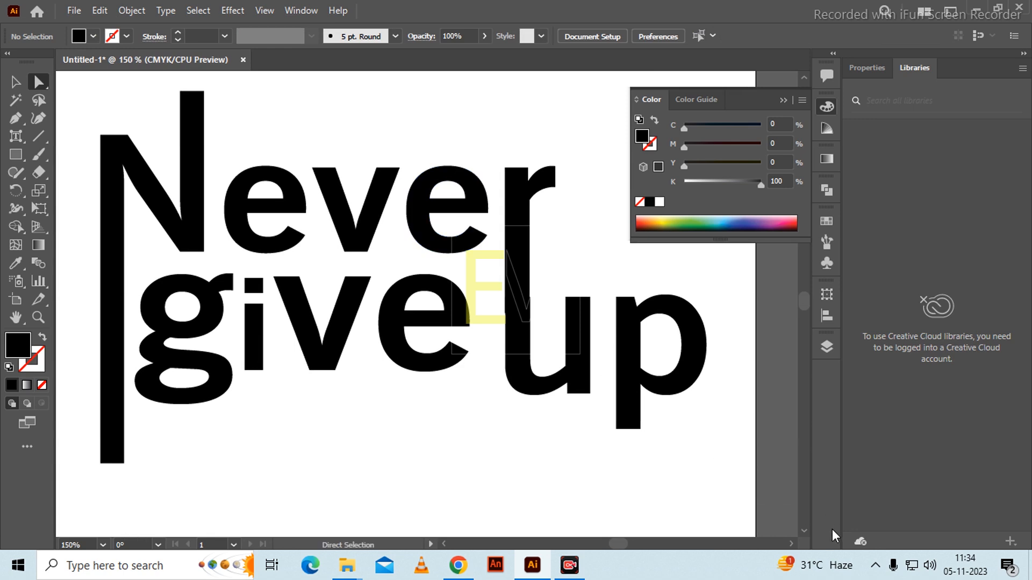
{"action": "scroll", "coordinate": [422, 279], "scroll_direction": "down", "scroll_amount": 1}
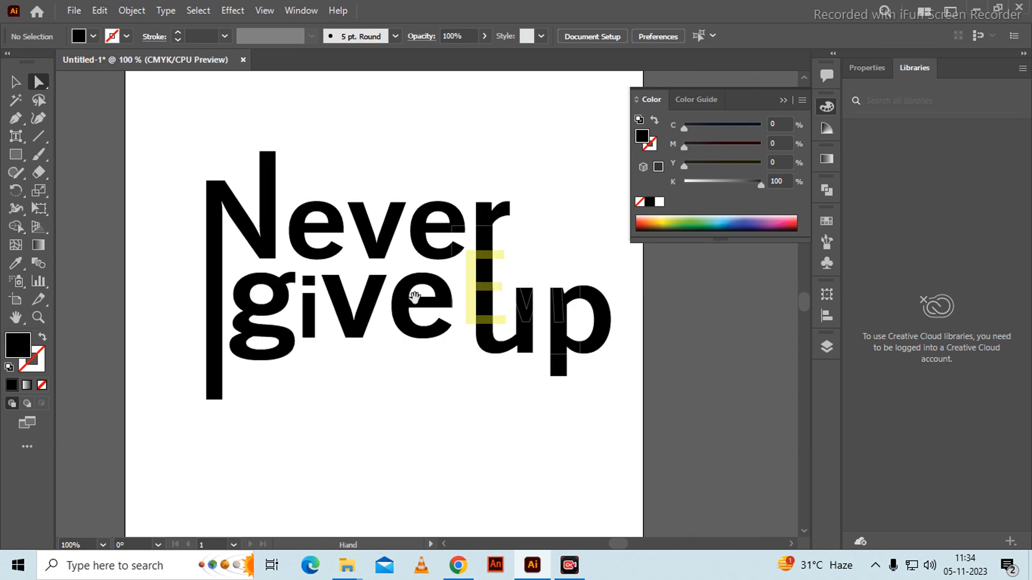
{"action": "left_click_drag", "start_coordinate": [400, 306], "coordinate": [420, 253]}
{"action": "scroll", "coordinate": [359, 299], "scroll_direction": "up", "scroll_amount": 2}
{"action": "scroll", "coordinate": [382, 350], "scroll_direction": "down", "scroll_amount": 1}
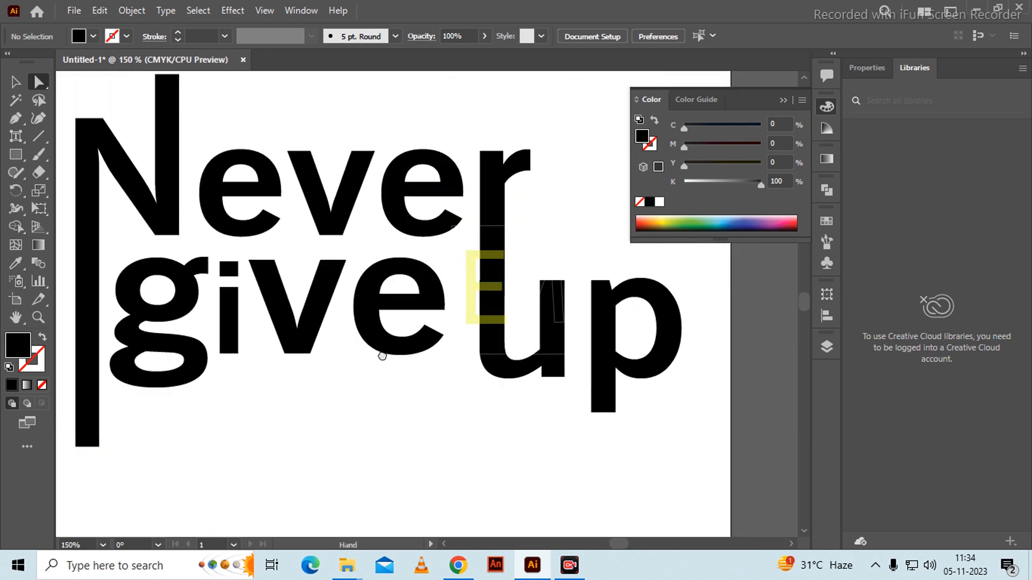
{"action": "left_click_drag", "start_coordinate": [195, 260], "coordinate": [219, 265]}
{"action": "left_click", "coordinate": [15, 119]}
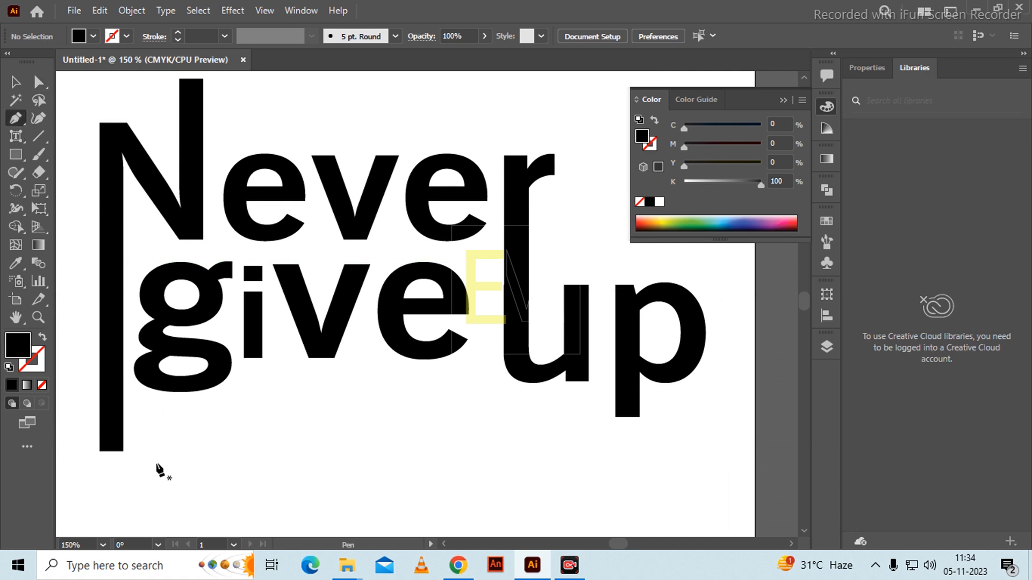
{"action": "left_click", "coordinate": [130, 452]}
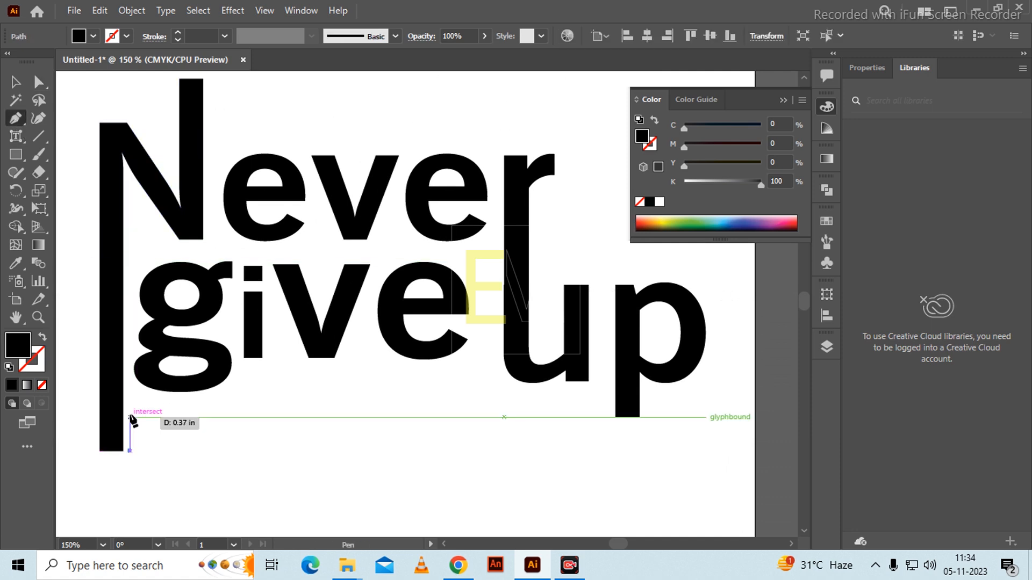
{"action": "left_click", "coordinate": [130, 405]}
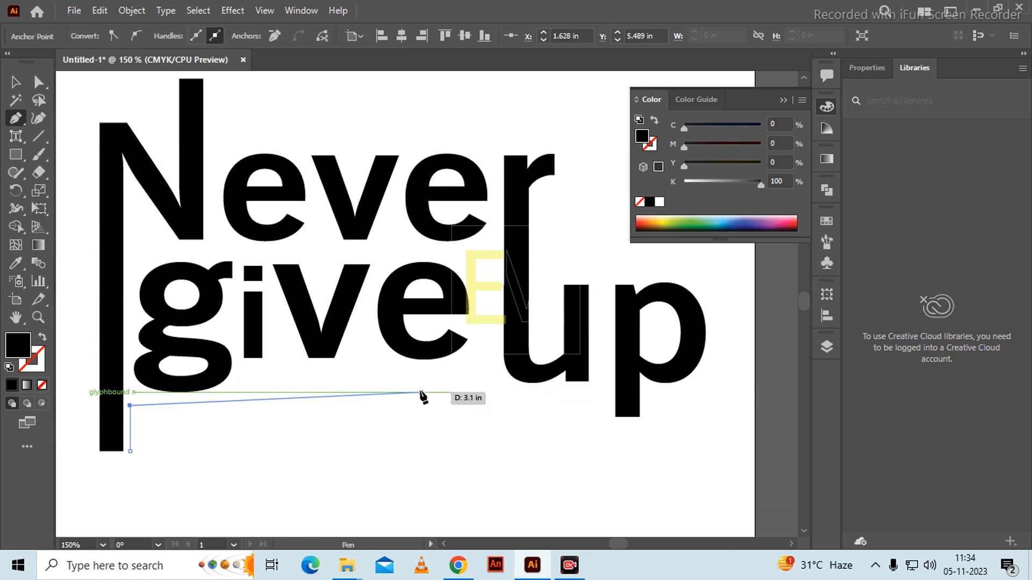
{"action": "key", "text": "Escape"}
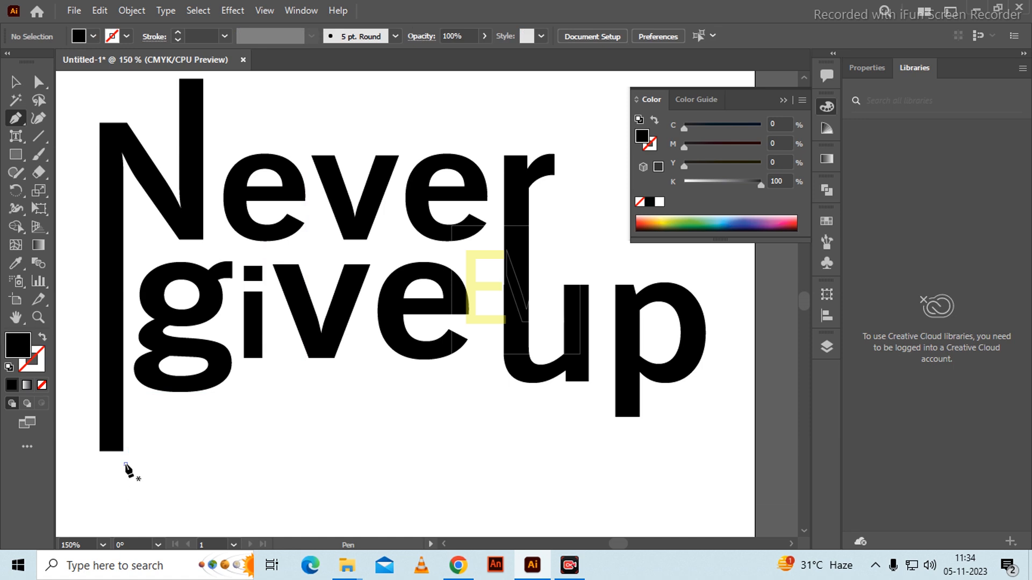
{"action": "left_click", "coordinate": [125, 464]}
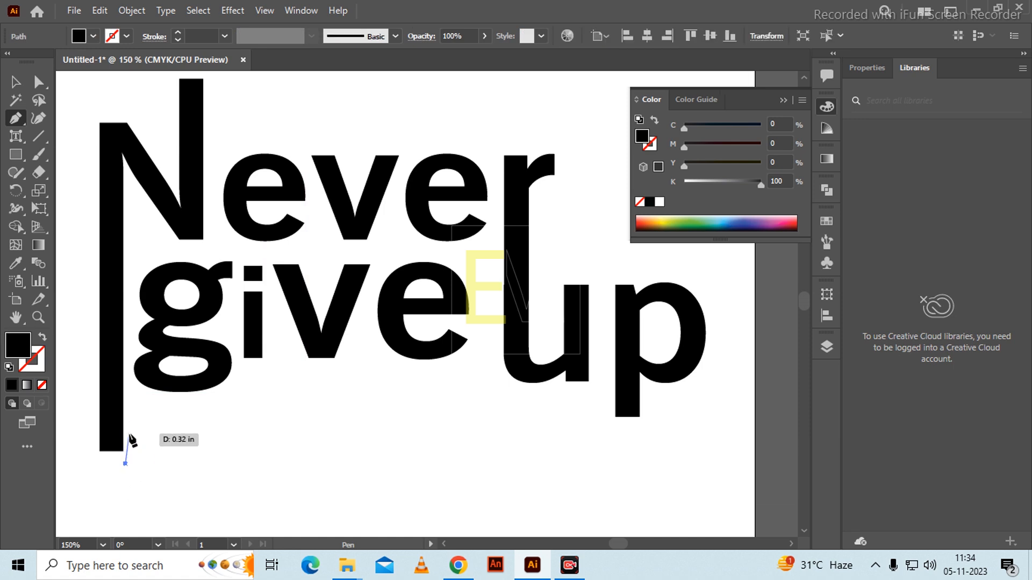
{"action": "key", "text": "Escape"}
- Draw a closed, wavy swoosh with the Pen tool under "give", from beside the lower end of the "N" stem, tapering to a point at the "u"
{"action": "left_click", "coordinate": [133, 461]}
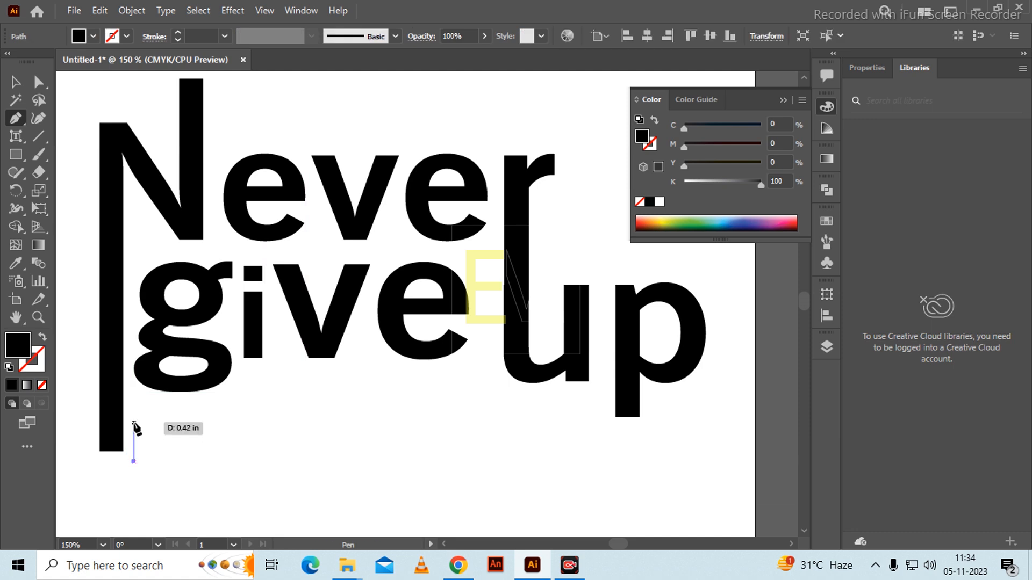
{"action": "left_click", "coordinate": [133, 424]}
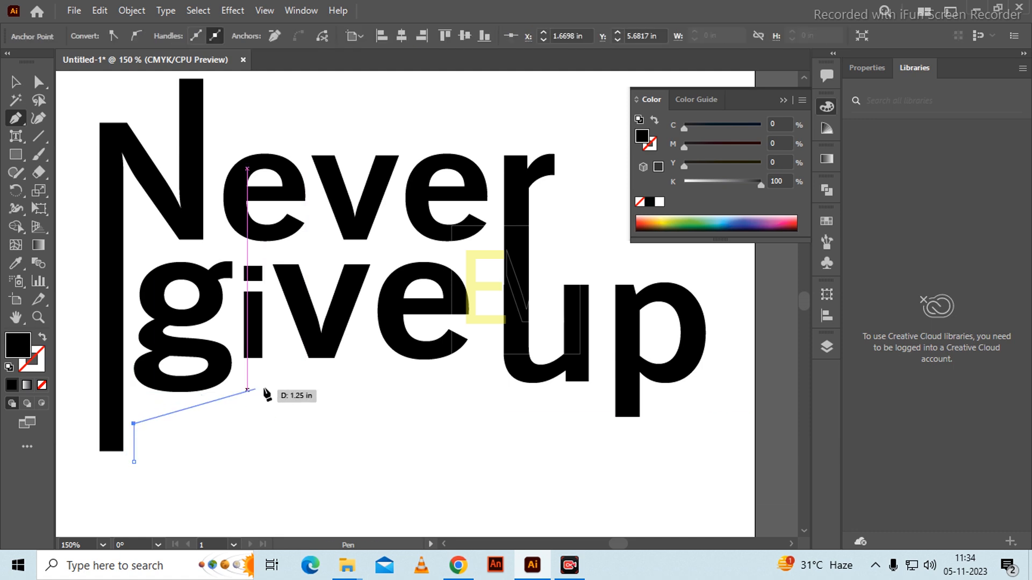
{"action": "left_click_drag", "start_coordinate": [310, 397], "coordinate": [462, 405]}
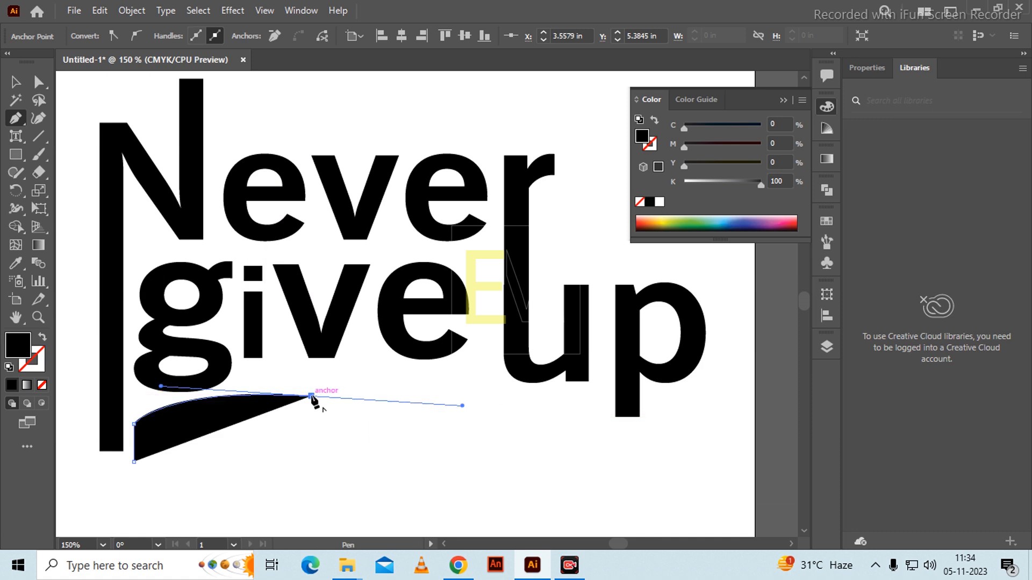
{"action": "left_click", "coordinate": [311, 396]}
{"action": "left_click_drag", "start_coordinate": [493, 358], "coordinate": [534, 297]}
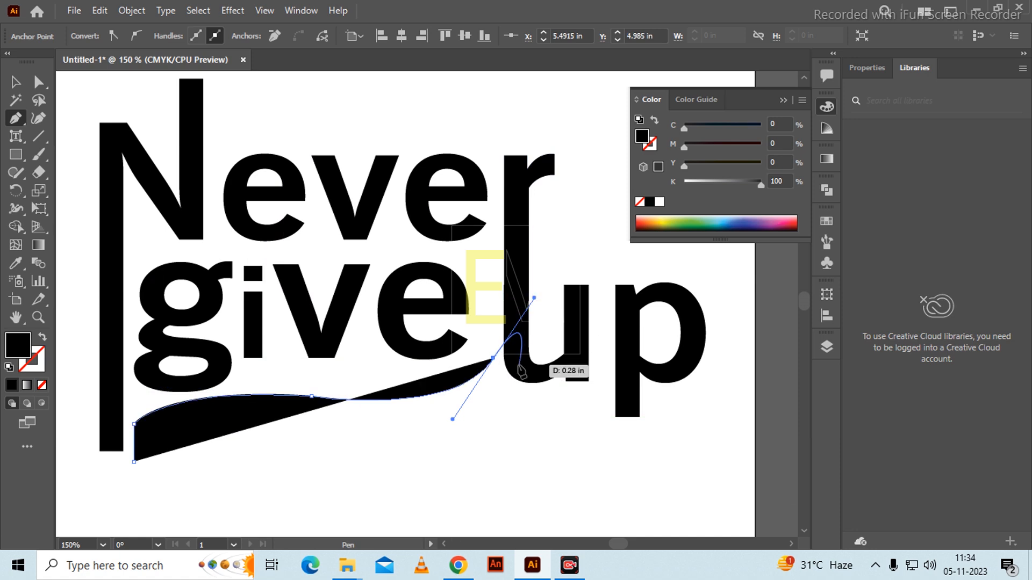
{"action": "left_click", "coordinate": [495, 359]}
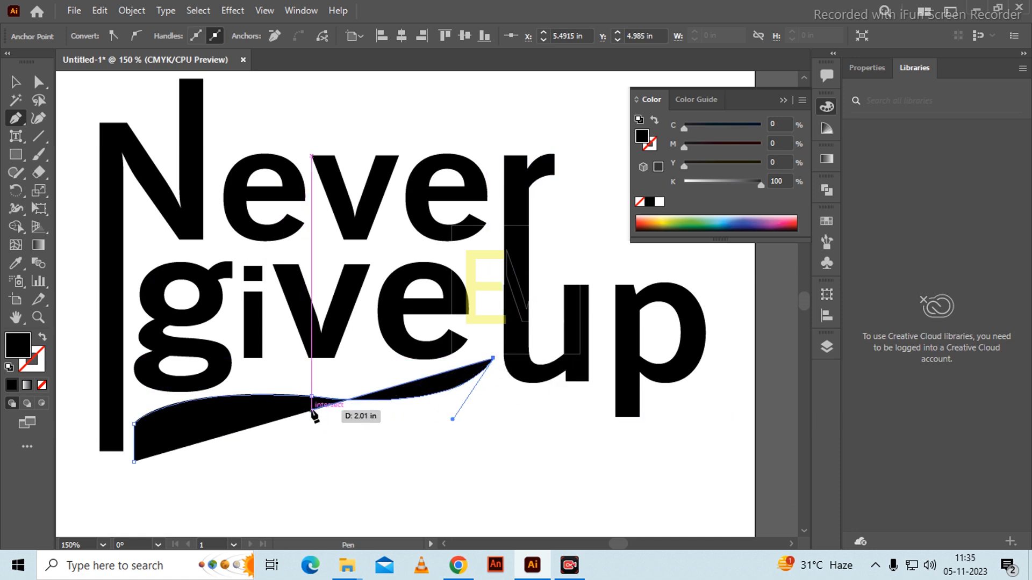
{"action": "left_click_drag", "start_coordinate": [312, 411], "coordinate": [141, 386]}
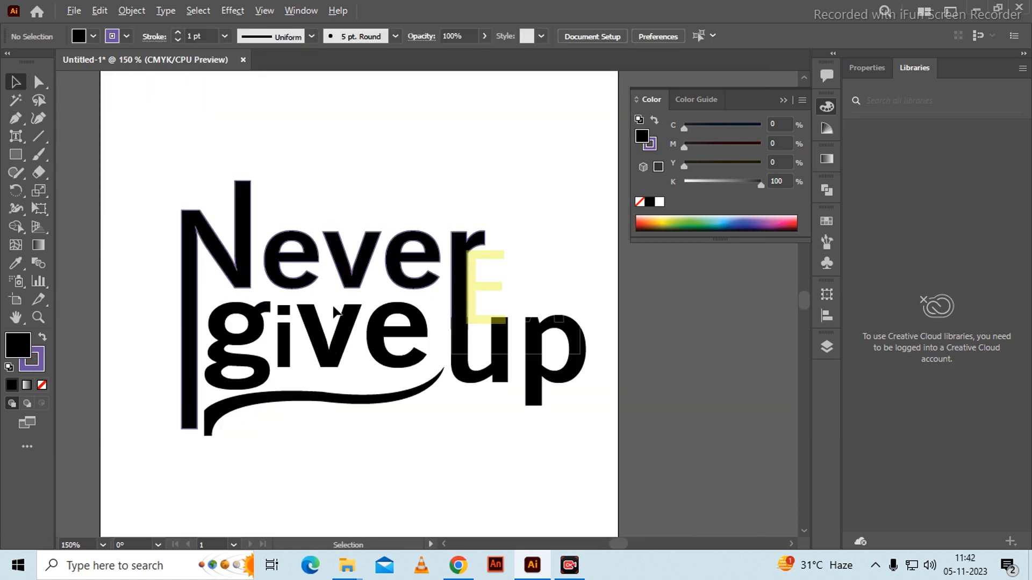
- Remove the stroke from the "Never" lettering group
{"action": "scroll", "coordinate": [333, 308], "scroll_direction": "up", "scroll_amount": 1}
{"action": "left_click_drag", "start_coordinate": [303, 195], "coordinate": [355, 284]}
{"action": "left_click", "coordinate": [171, 293]}
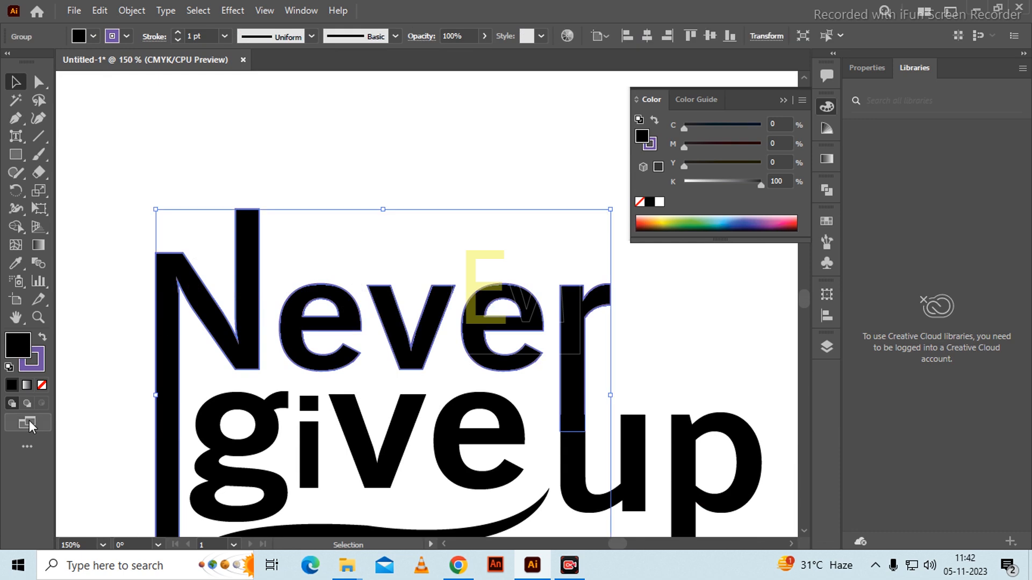
{"action": "left_click", "coordinate": [41, 365]}
{"action": "left_click", "coordinate": [42, 385]}
- Draw a closed teardrop-shaped curl with the Pen tool beside the "N" stem above the first "e", with its pointed tail toward the stem
{"action": "mouse_move", "coordinate": [373, 179]}
{"action": "left_mouse_down"}
{"action": "mouse_move", "coordinate": [431, 196]}
{"action": "mouse_move", "coordinate": [470, 185]}
{"action": "left_mouse_up"}
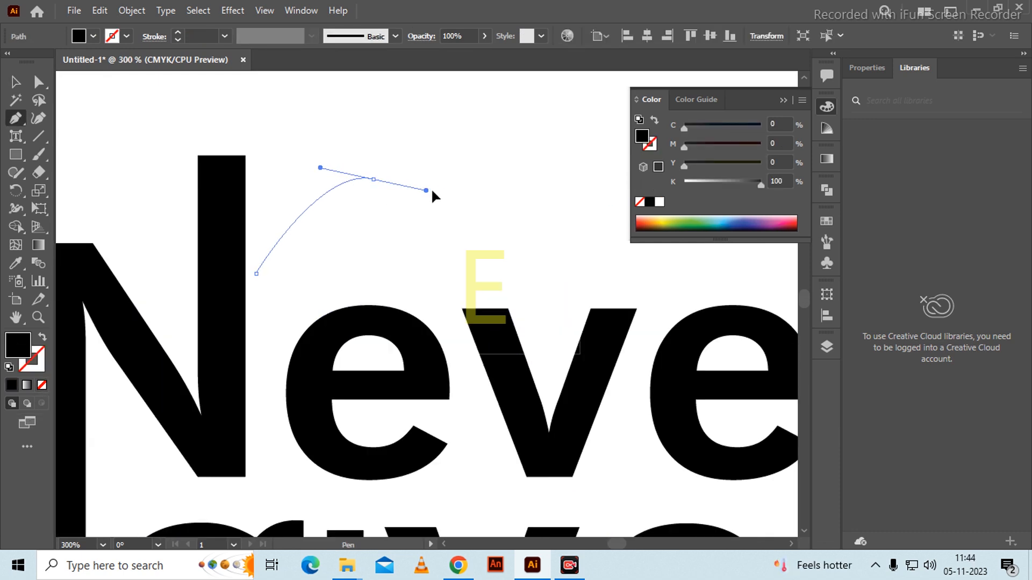
{"action": "left_click", "coordinate": [373, 179]}
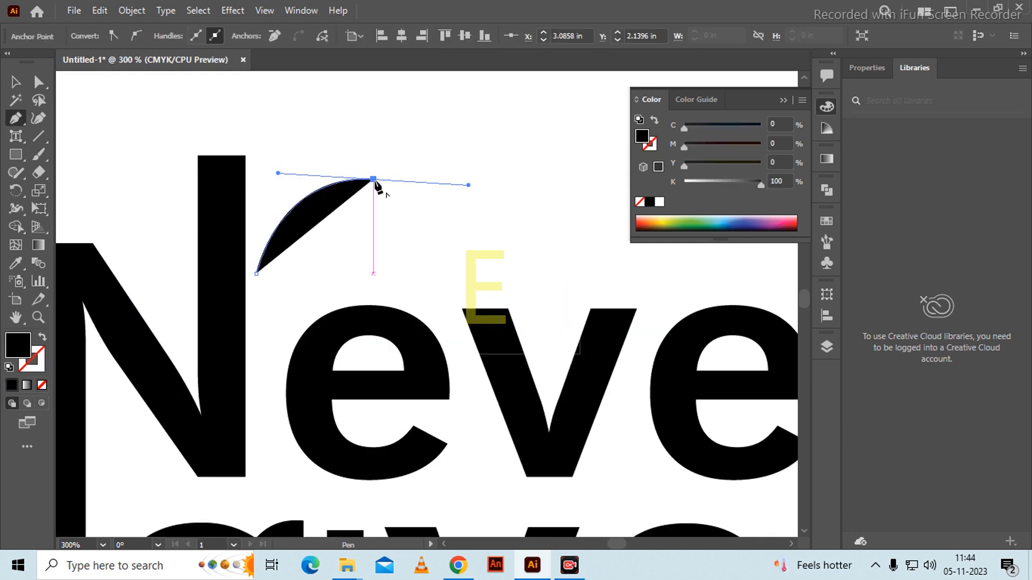
{"action": "left_click_drag", "start_coordinate": [385, 243], "coordinate": [342, 285]}
{"action": "left_click", "coordinate": [385, 242]}
{"action": "left_click_drag", "start_coordinate": [344, 235], "coordinate": [333, 222]}
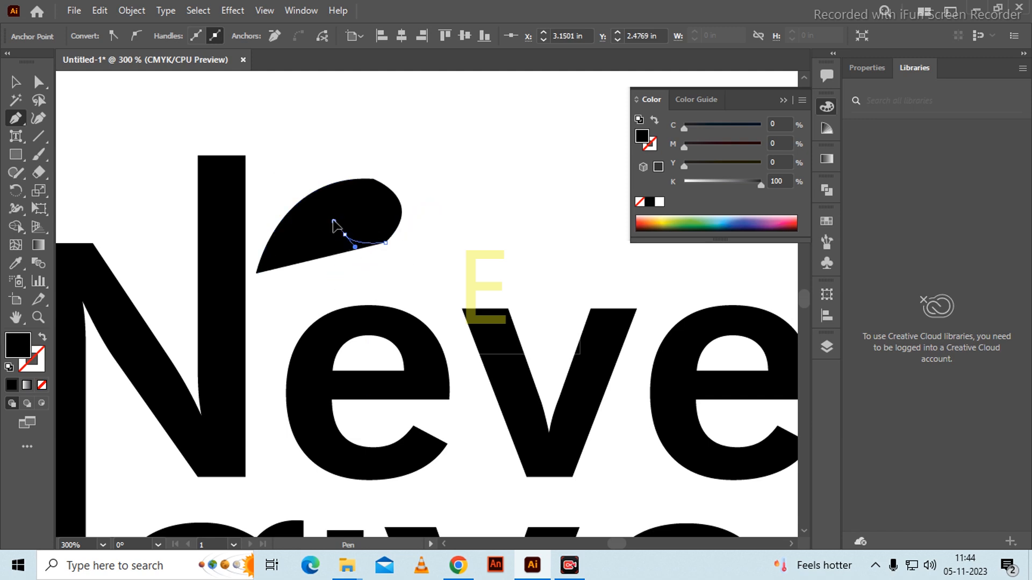
{"action": "left_click", "coordinate": [344, 235]}
{"action": "left_click_drag", "start_coordinate": [257, 274], "coordinate": [206, 353]}
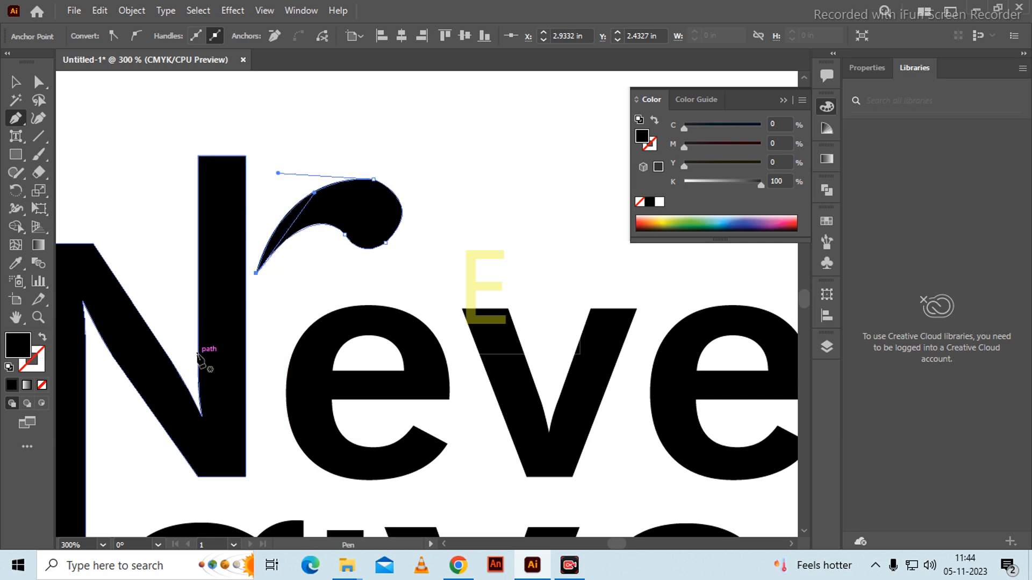
- Adjust the direction handles of the curl's upper and lower anchors to round its rounded end, then deselect it
{"action": "left_click", "coordinate": [39, 82]}
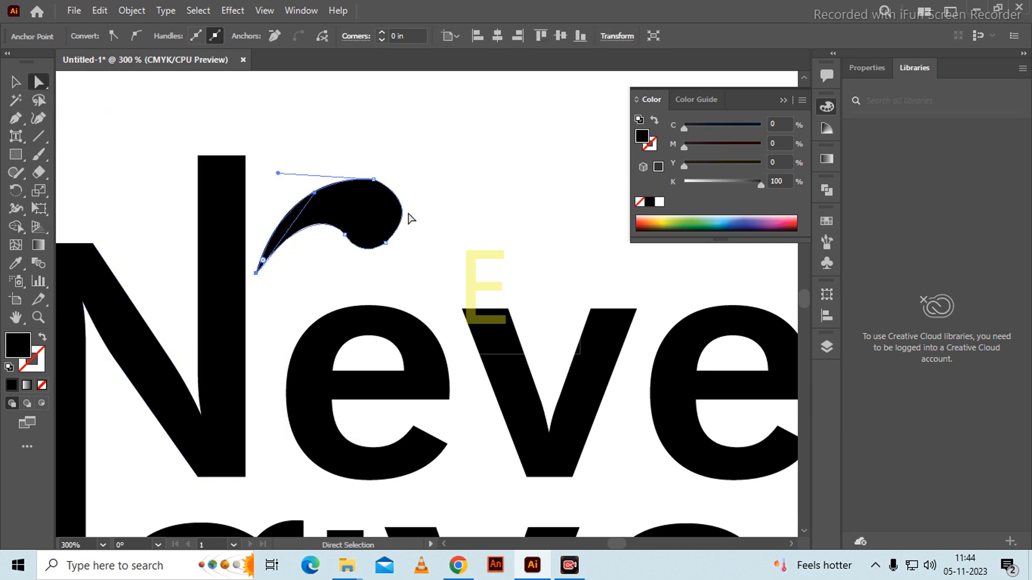
{"action": "left_click", "coordinate": [374, 180]}
{"action": "left_click_drag", "start_coordinate": [277, 173], "coordinate": [277, 156]}
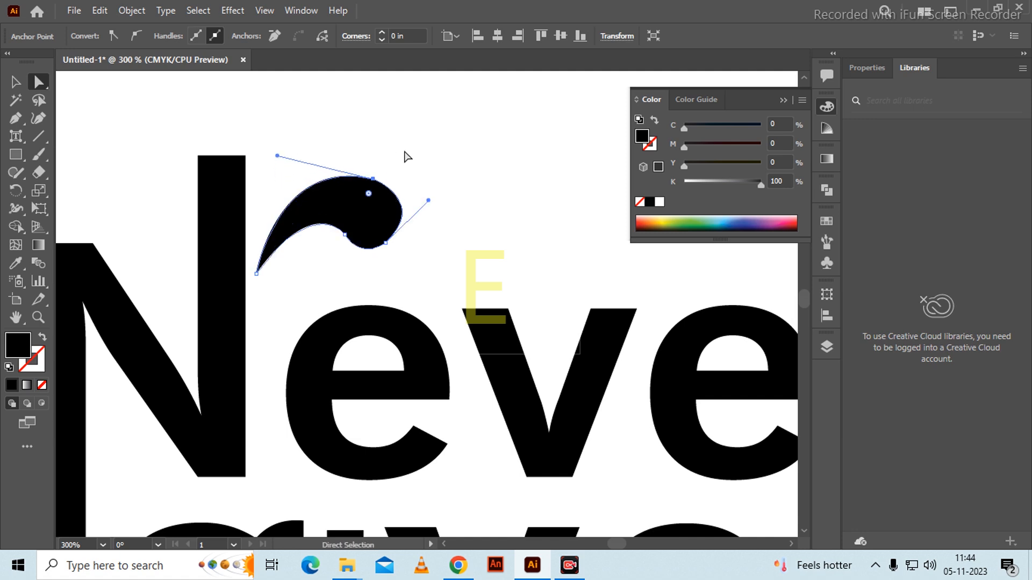
{"action": "left_click_drag", "start_coordinate": [429, 201], "coordinate": [424, 211]}
{"action": "left_click", "coordinate": [436, 171]}
- Smooth the curl's outline with the Smooth tool from its rounded end to its tail, then deselect it
{"action": "key", "text": "ctrl+0"}
{"action": "scroll", "coordinate": [417, 170], "scroll_direction": "up", "scroll_amount": 3}
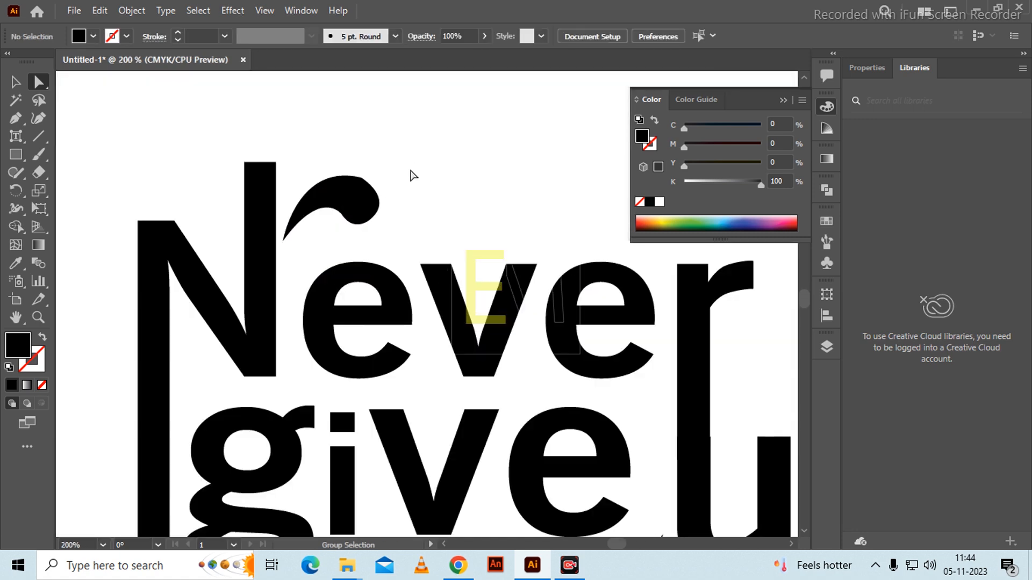
{"action": "left_click", "coordinate": [346, 212]}
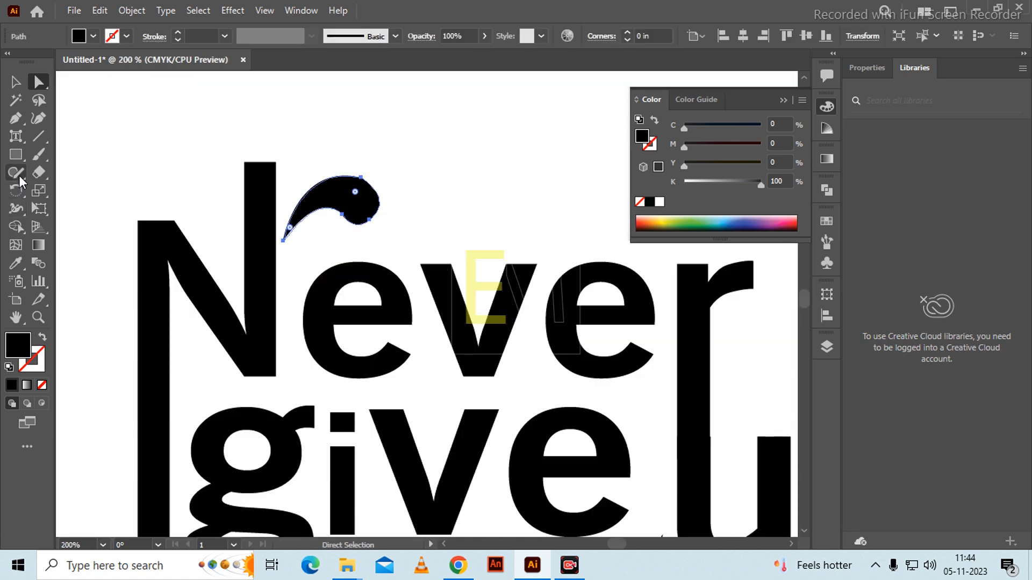
{"action": "left_click_drag", "start_coordinate": [18, 173], "coordinate": [70, 193]}
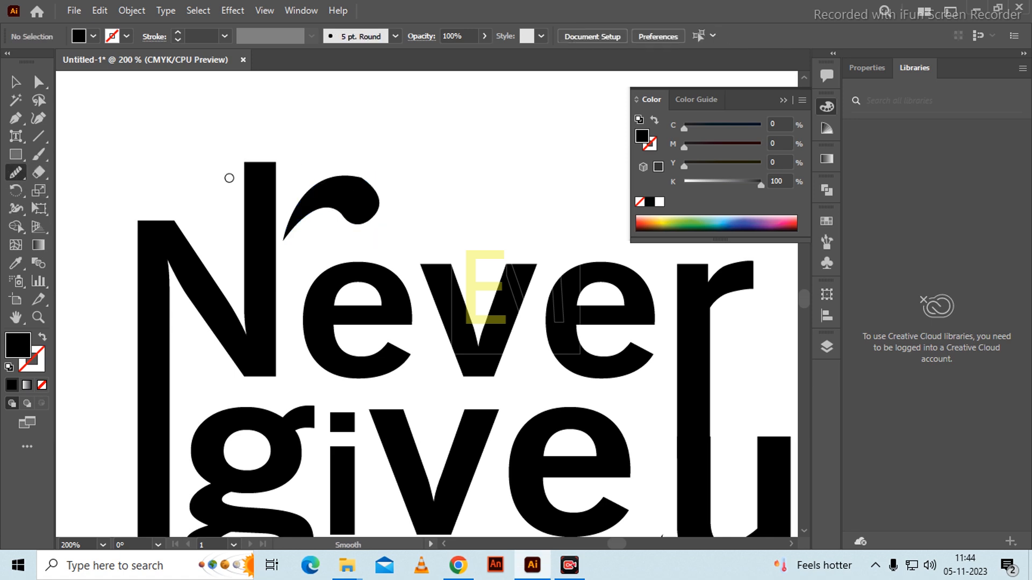
{"action": "left_click", "coordinate": [15, 83]}
{"action": "left_click", "coordinate": [364, 203]}
{"action": "left_click", "coordinate": [16, 173]}
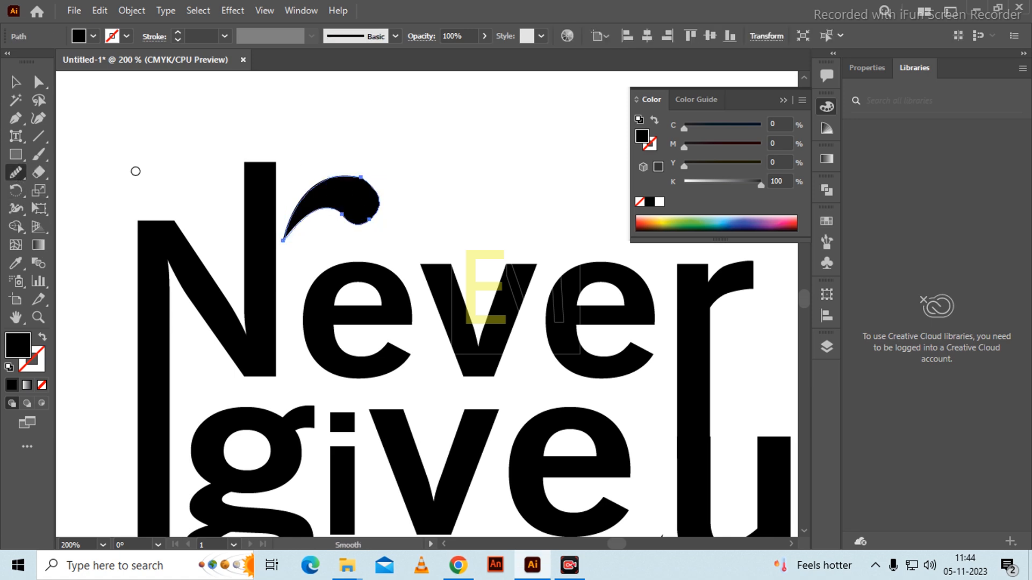
{"action": "left_click_drag", "start_coordinate": [367, 189], "coordinate": [285, 236]}
{"action": "left_click", "coordinate": [19, 83]}
{"action": "left_click", "coordinate": [431, 100]}
- Try placing a copy of the curl above the "u" beside the "r" stem, and undo it
{"action": "scroll", "coordinate": [433, 99], "scroll_direction": "down", "scroll_amount": 2}
{"action": "left_click_drag", "start_coordinate": [571, 154], "coordinate": [452, 213]}
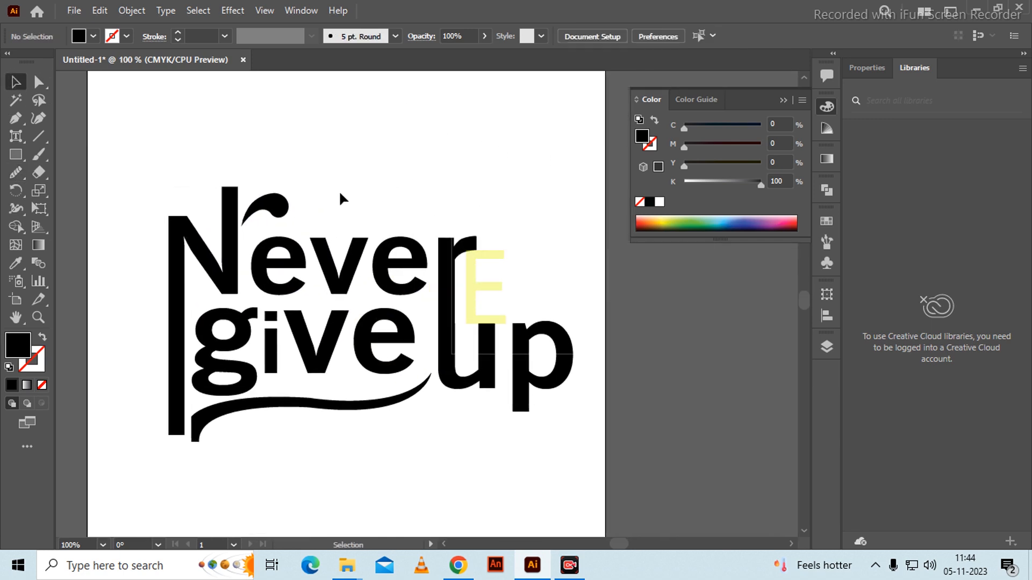
{"action": "left_click_drag", "start_coordinate": [275, 209], "coordinate": [489, 287]}
{"action": "left_click", "coordinate": [514, 172]}
{"action": "scroll", "coordinate": [513, 172], "scroll_direction": "down", "scroll_amount": 1}
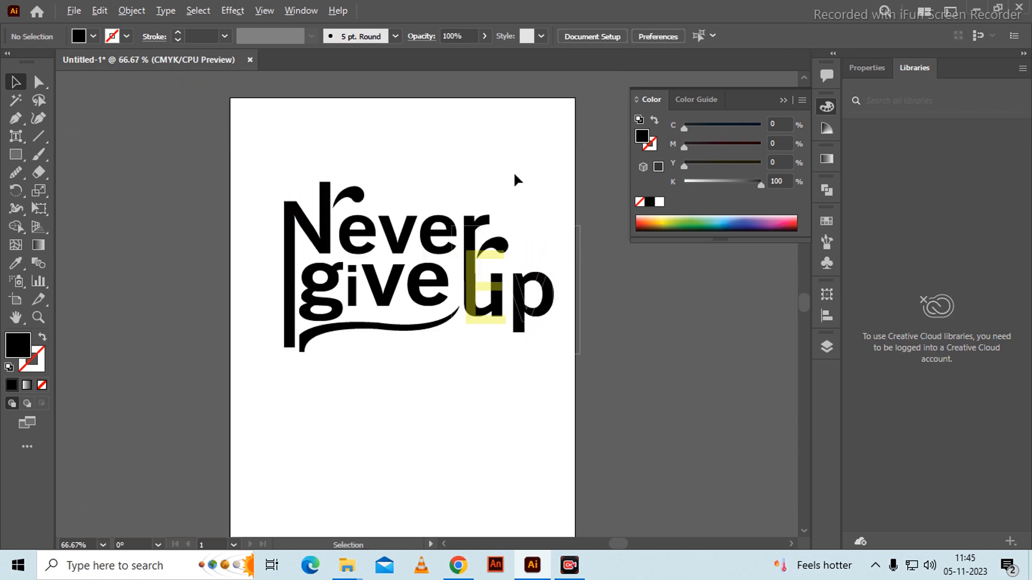
{"action": "key", "text": "ctrl+z"}
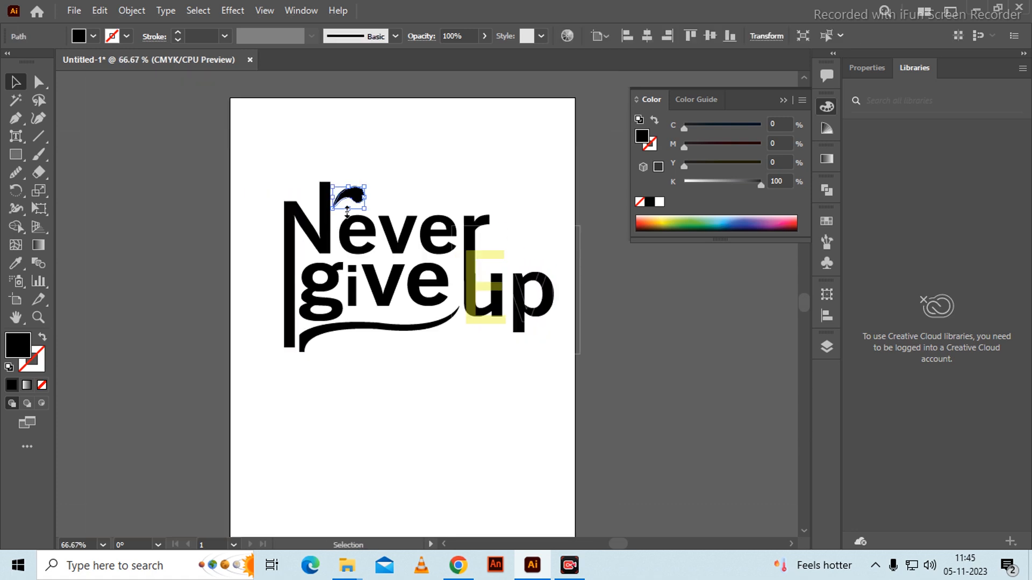
- Place a copy of the curl on the outer side of the "N" stem and reflect it across the vertical axis
{"action": "left_click_drag", "start_coordinate": [357, 194], "coordinate": [269, 223]}
{"action": "right_click", "coordinate": [269, 223]}
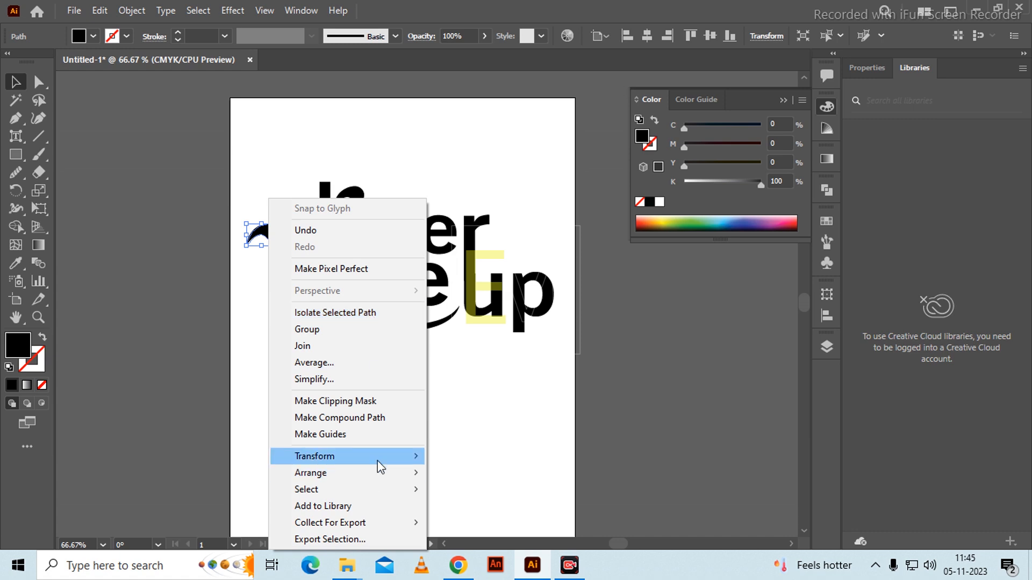
{"action": "mouse_move", "coordinate": [378, 461]}
{"action": "left_click", "coordinate": [473, 381]}
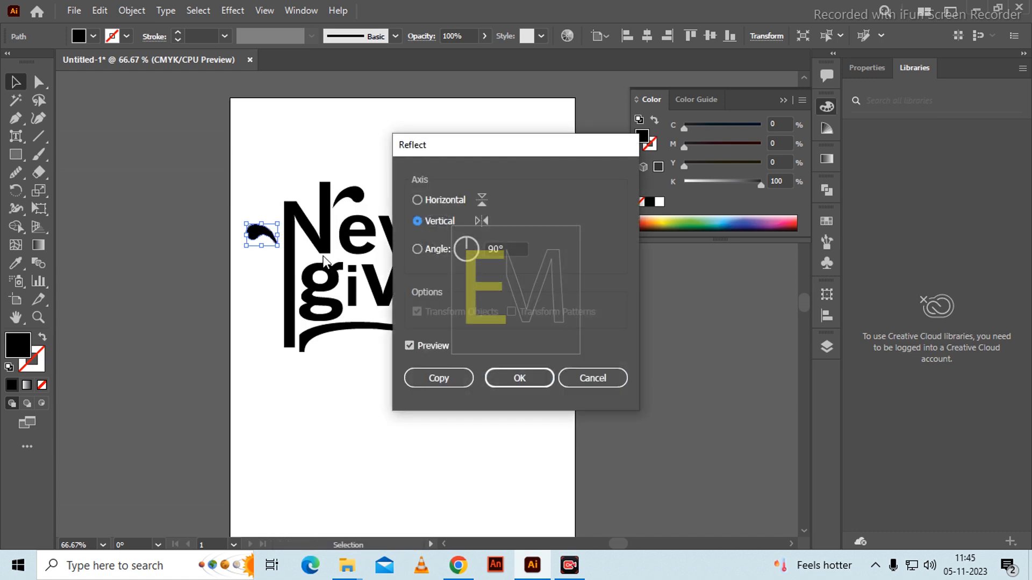
{"action": "left_click", "coordinate": [502, 380]}
{"action": "left_click", "coordinate": [346, 118]}
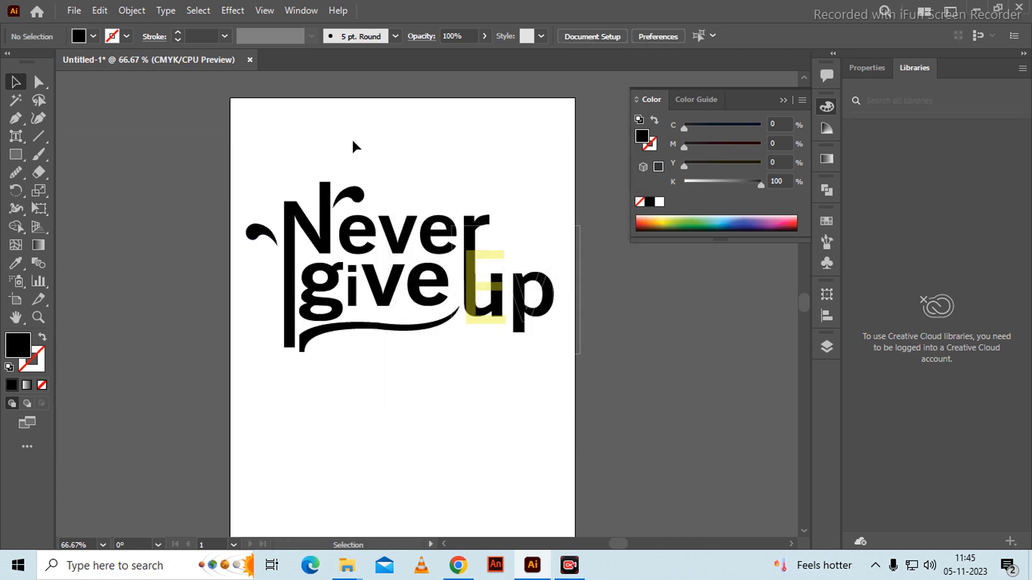
- Place a copy of the curl from the outer side of the "N" below the swoosh and reflect it
{"action": "scroll", "coordinate": [497, 264], "scroll_direction": "up", "scroll_amount": 2}
{"action": "scroll", "coordinate": [500, 262], "scroll_direction": "down", "scroll_amount": 1}
{"action": "left_click_drag", "start_coordinate": [476, 271], "coordinate": [510, 257]}
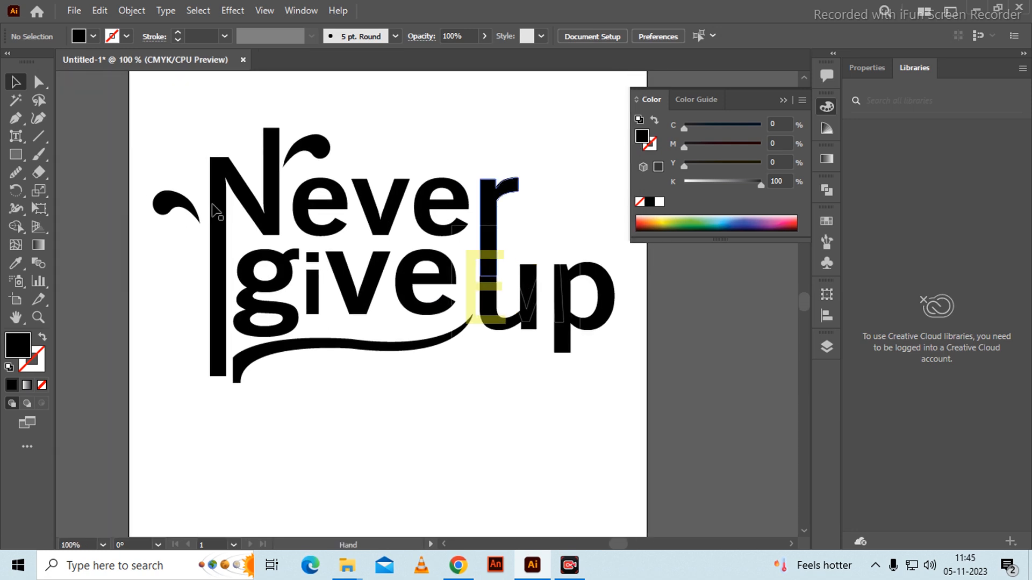
{"action": "left_click_drag", "start_coordinate": [166, 207], "coordinate": [319, 380]}
{"action": "right_click", "coordinate": [318, 378]}
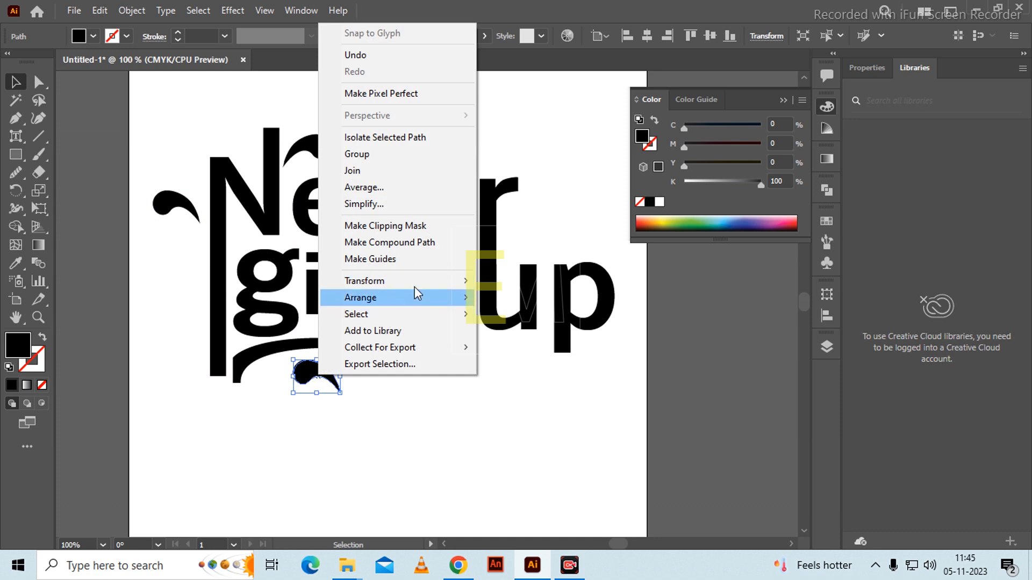
{"action": "mouse_move", "coordinate": [415, 286]}
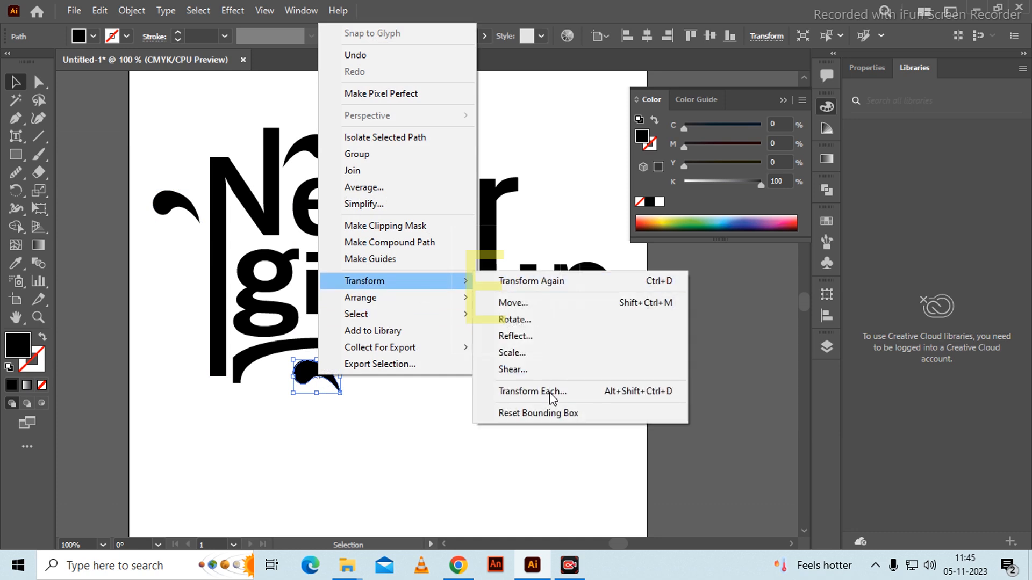
{"action": "left_click", "coordinate": [516, 337]}
{"action": "left_click", "coordinate": [516, 376]}
- Move the reflected curl to the tapered end of the swoosh beneath the "u" and deselect it
{"action": "left_click_drag", "start_coordinate": [332, 379], "coordinate": [531, 368]}
{"action": "scroll", "coordinate": [497, 348], "scroll_direction": "up", "scroll_amount": 2}
{"action": "left_click", "coordinate": [566, 351]}
{"action": "scroll", "coordinate": [575, 246], "scroll_direction": "down", "scroll_amount": 4}
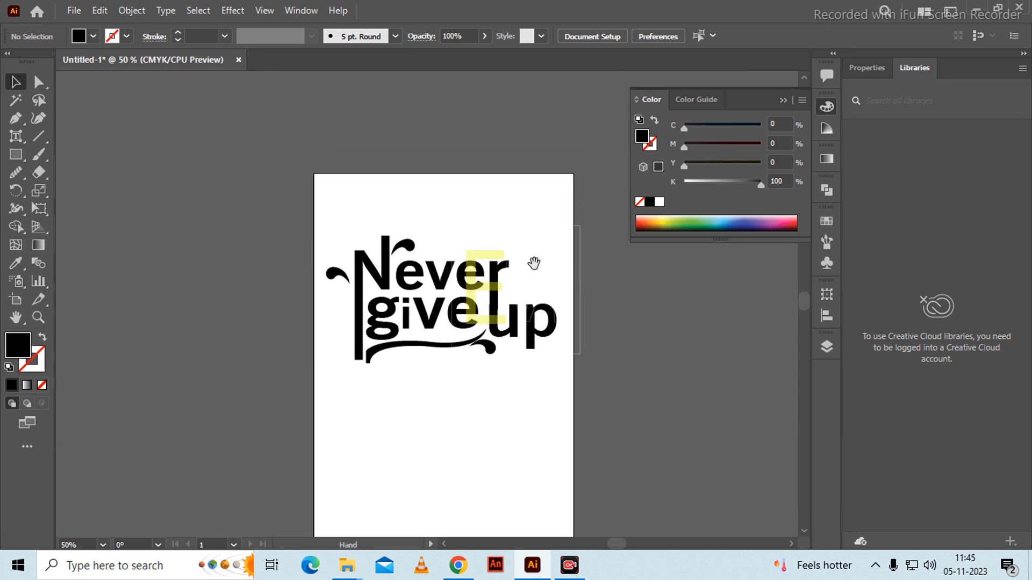
- Try filling only the "N" of "Never" with a pinkish red, and undo the colour change
{"action": "scroll", "coordinate": [508, 329], "scroll_direction": "up", "scroll_amount": 2}
{"action": "scroll", "coordinate": [506, 329], "scroll_direction": "up", "scroll_amount": 2}
{"action": "mouse_move", "coordinate": [461, 402]}
{"action": "left_mouse_down"}
{"action": "mouse_move", "coordinate": [473, 442]}
{"action": "mouse_move", "coordinate": [468, 402]}
{"action": "left_mouse_up"}
{"action": "left_click", "coordinate": [534, 149]}
{"action": "scroll", "coordinate": [467, 219], "scroll_direction": "down", "scroll_amount": 3}
{"action": "scroll", "coordinate": [436, 215], "scroll_direction": "up", "scroll_amount": 3}
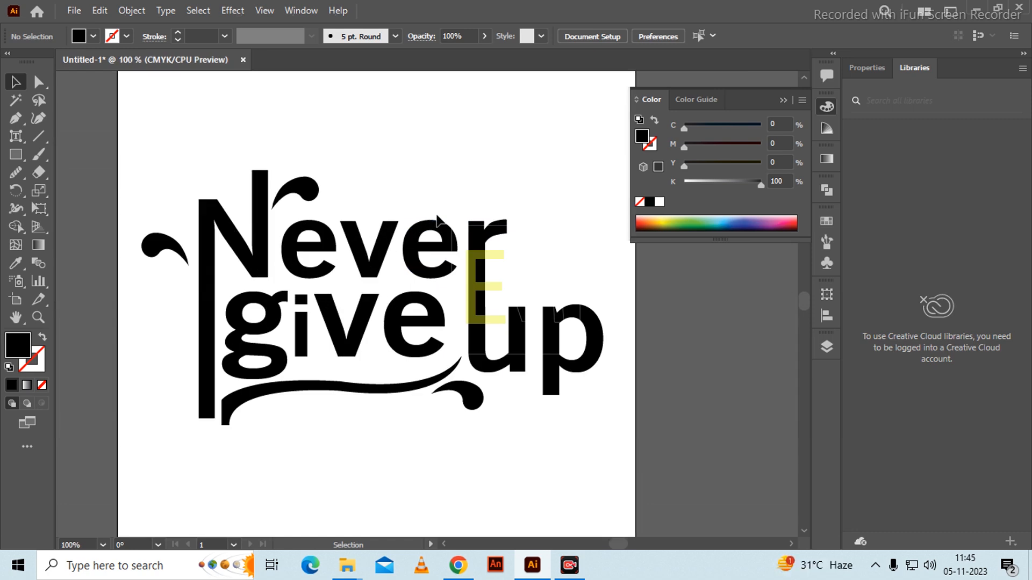
{"action": "left_click", "coordinate": [235, 231]}
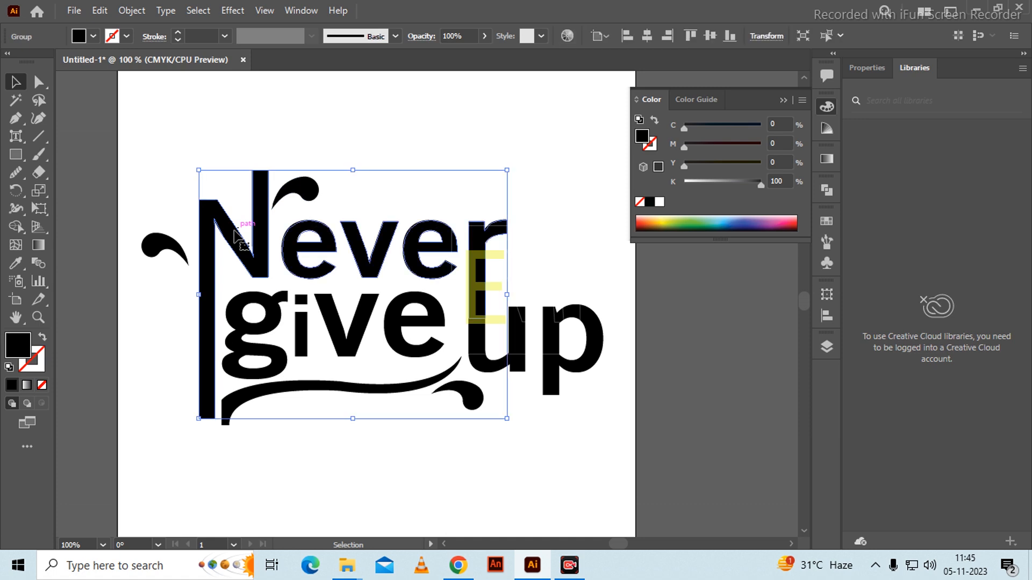
{"action": "left_click", "coordinate": [116, 163]}
{"action": "left_click", "coordinate": [39, 81]}
{"action": "left_click", "coordinate": [247, 259]}
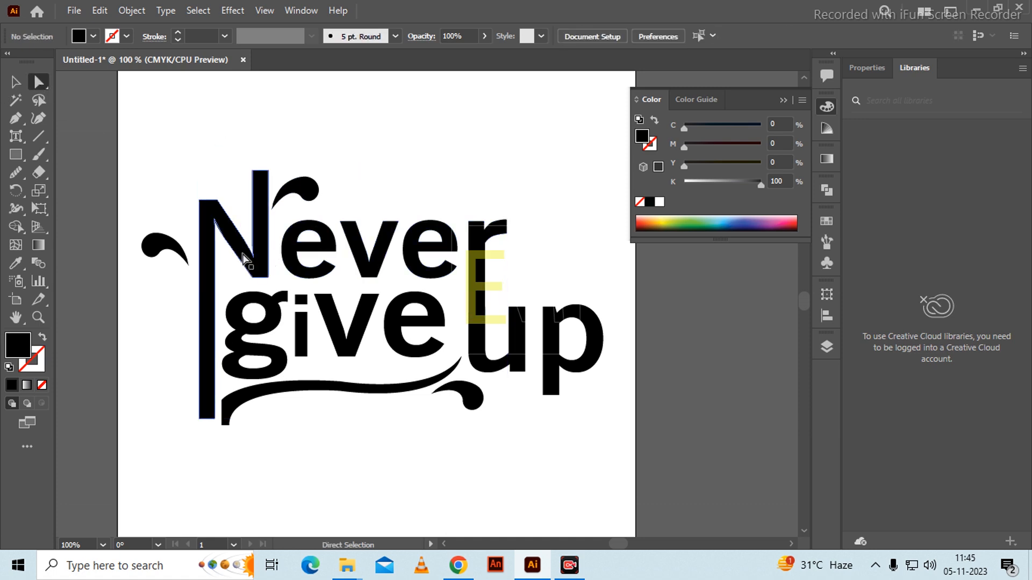
{"action": "double_click", "coordinate": [18, 342]}
{"action": "left_click", "coordinate": [649, 293]}
{"action": "left_click", "coordinate": [785, 304]}
{"action": "left_click", "coordinate": [435, 173]}
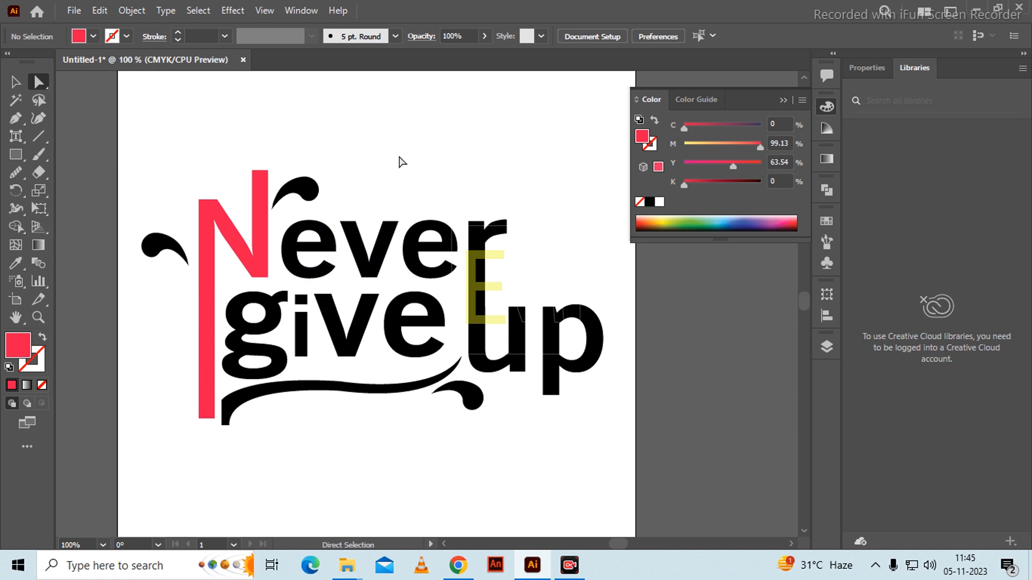
{"action": "key", "text": "ctrl+z"}
- Fill the word "give" with the pinkish red FF0049 and deselect it
{"action": "left_click", "coordinate": [272, 328]}
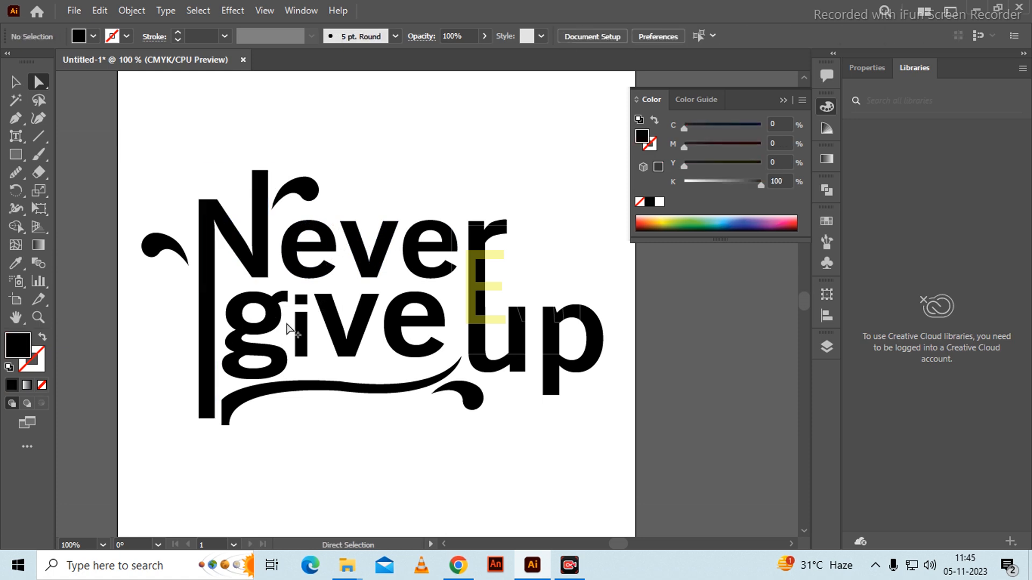
{"action": "left_click", "coordinate": [279, 326]}
{"action": "left_click", "coordinate": [345, 137]}
{"action": "left_click", "coordinate": [269, 328]}
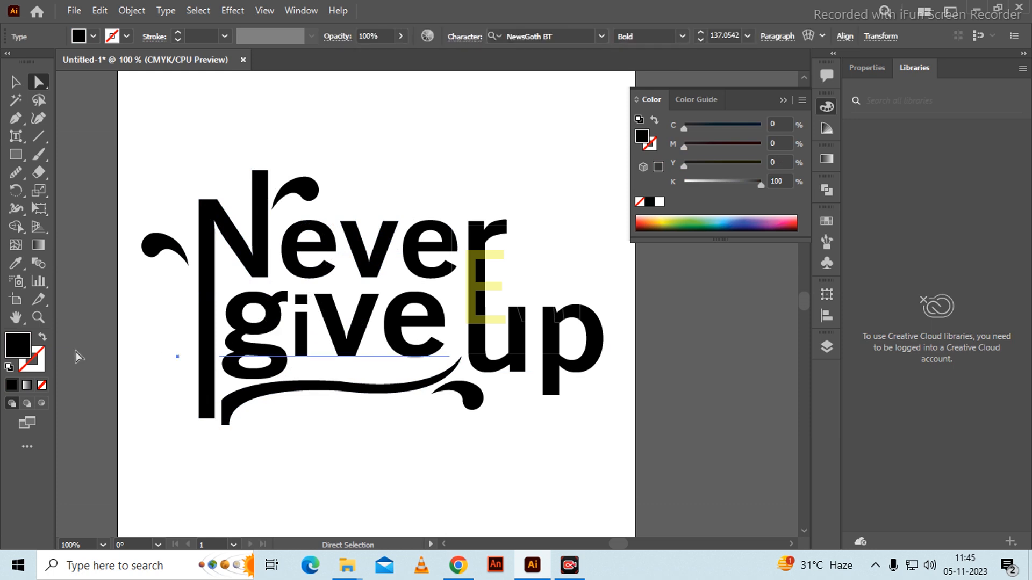
{"action": "double_click", "coordinate": [25, 349]}
{"action": "type", "text": "FF0049"}
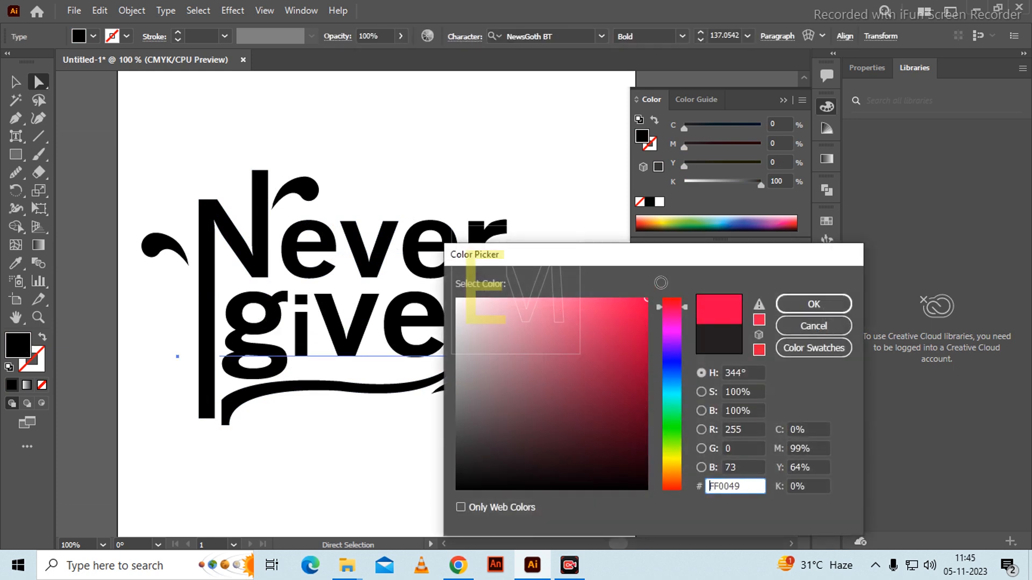
{"action": "left_click", "coordinate": [814, 304]}
{"action": "left_click", "coordinate": [387, 200]}
{"action": "key", "text": "ctrl+minus"}
{"action": "left_click_drag", "start_coordinate": [517, 172], "coordinate": [478, 184]}
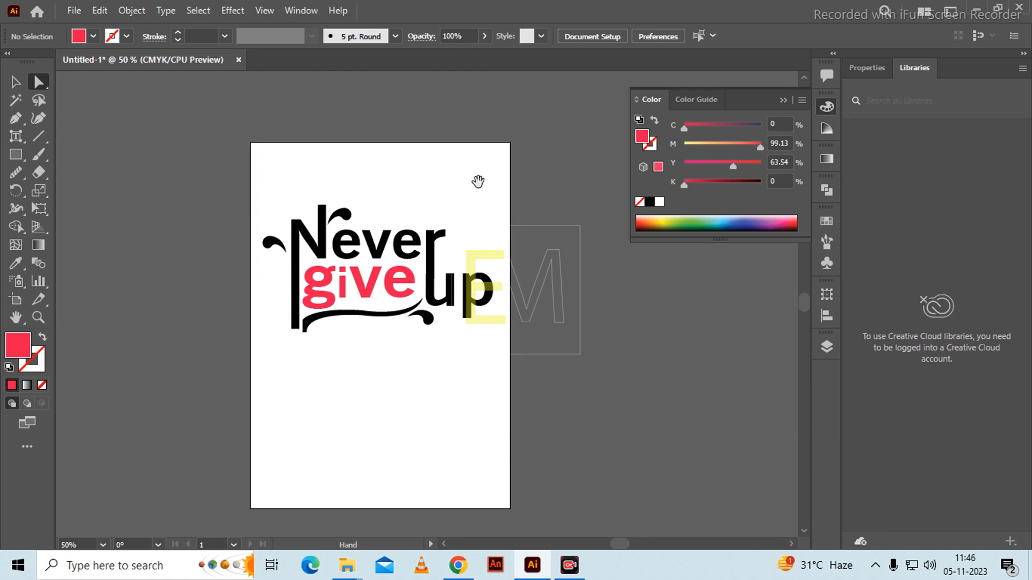
{"action": "key", "text": "ctrl+plus"}
{"action": "key", "text": "ctrl+plus"}
{"action": "left_click_drag", "start_coordinate": [491, 263], "coordinate": [465, 209]}
{"action": "key", "text": "v"}
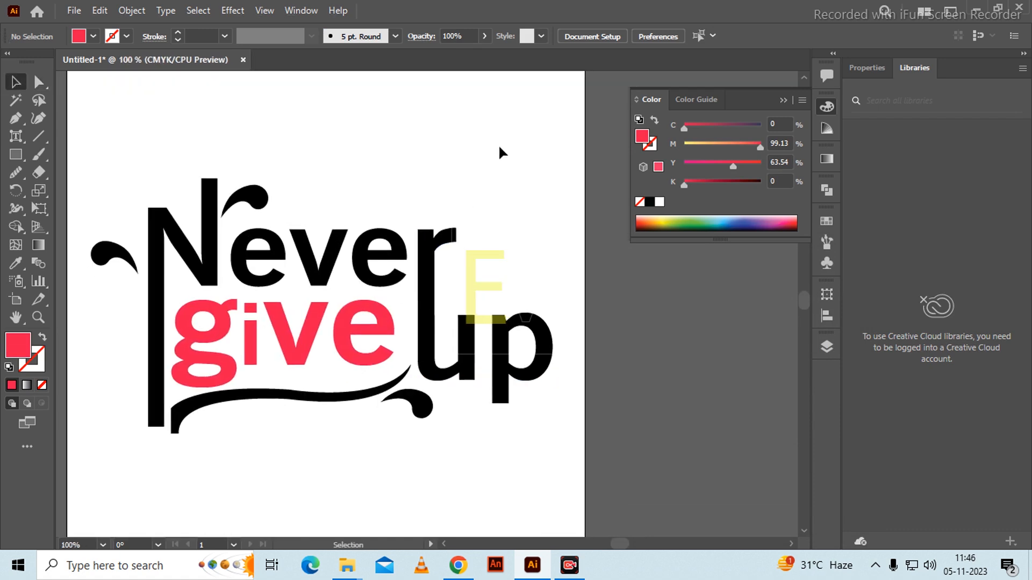